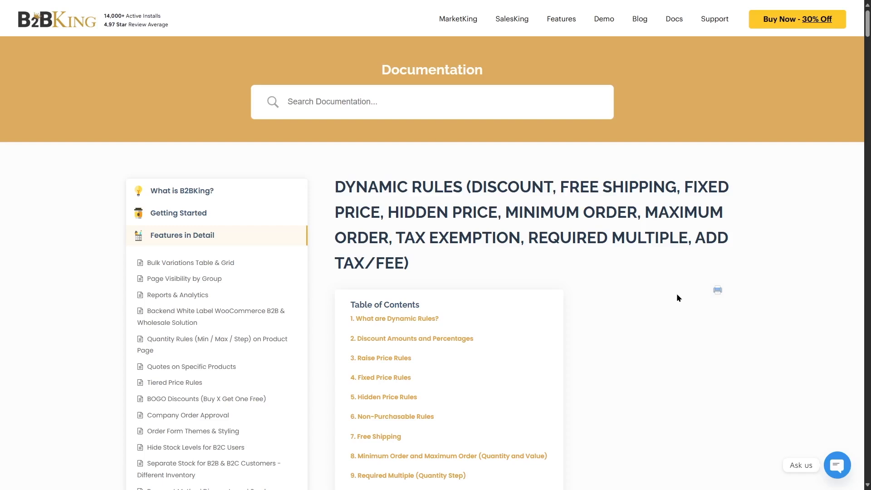
Review the Dynamic Rules documentation, examining the rule types, combined options and usage examples
{"action": "scroll", "coordinate": [546, 239], "scroll_direction": "down", "scroll_amount": 8}
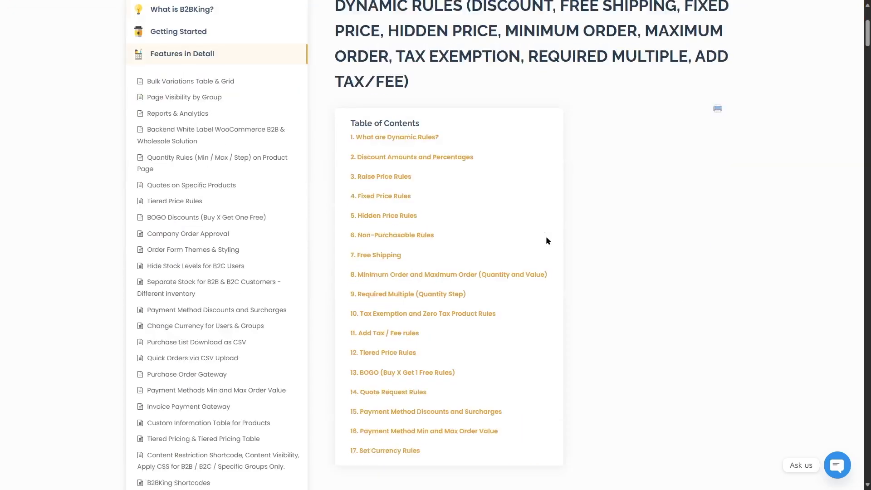
{"action": "scroll", "coordinate": [544, 236], "scroll_direction": "down", "scroll_amount": 3}
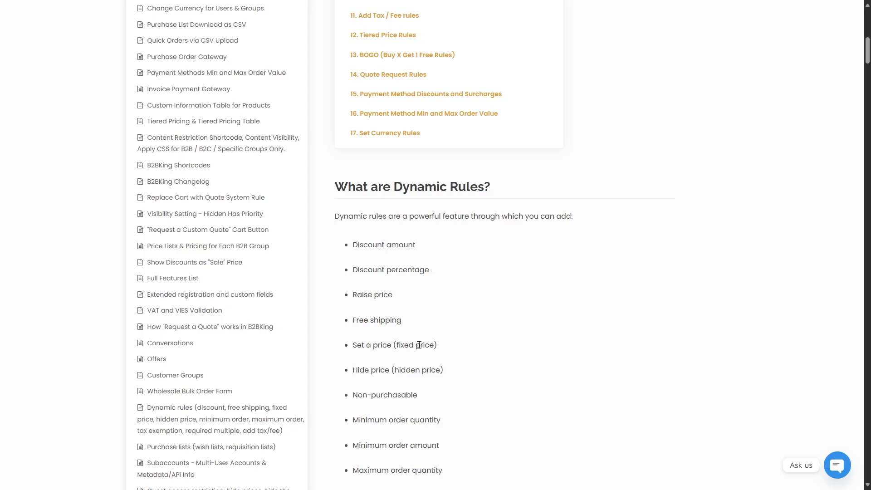
{"action": "scroll", "coordinate": [430, 335], "scroll_direction": "down", "scroll_amount": 6}
{"action": "scroll", "coordinate": [432, 318], "scroll_direction": "down", "scroll_amount": 7}
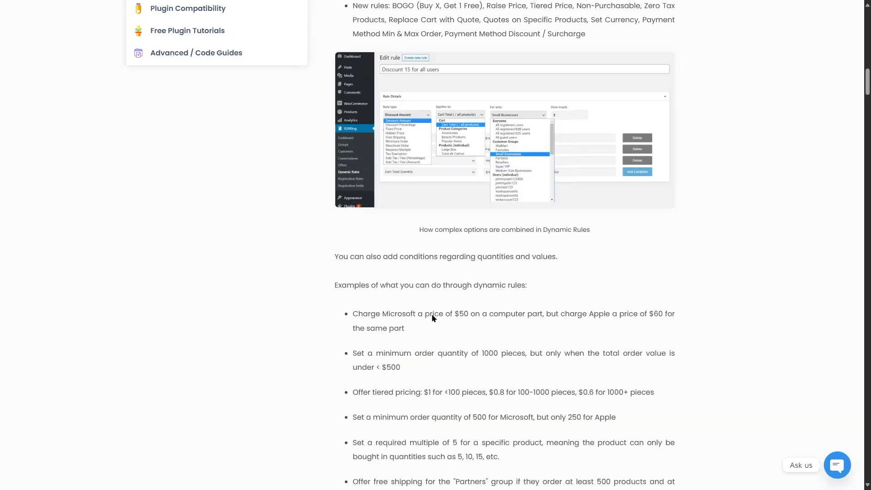
{"action": "scroll", "coordinate": [431, 313], "scroll_direction": "down", "scroll_amount": 3}
{"action": "scroll", "coordinate": [436, 304], "scroll_direction": "up", "scroll_amount": 8}
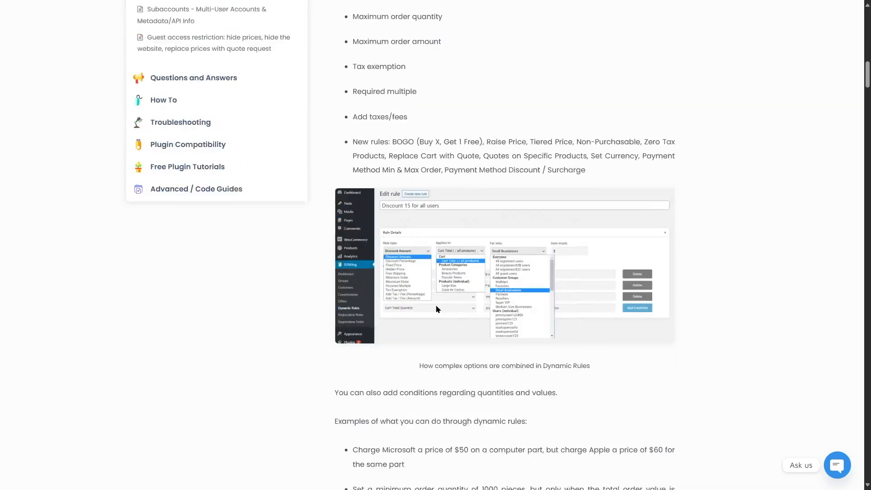
{"action": "scroll", "coordinate": [436, 306], "scroll_direction": "up", "scroll_amount": 6}
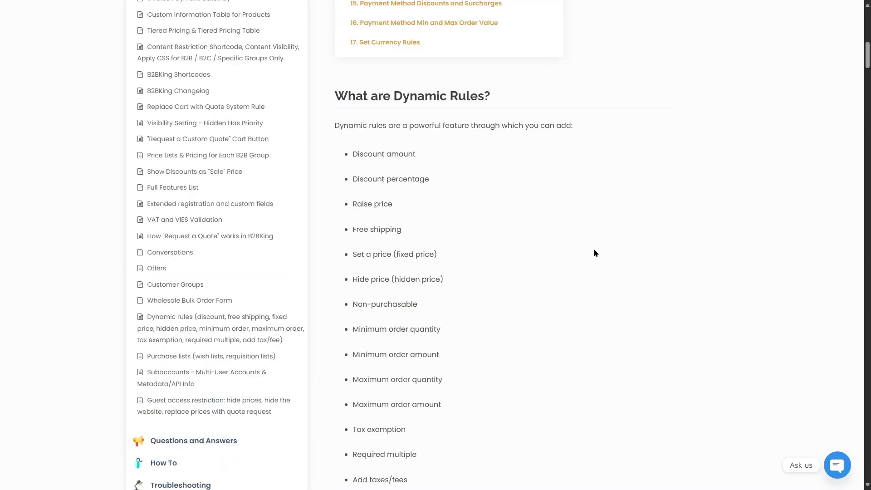
{"action": "scroll", "coordinate": [595, 248], "scroll_direction": "up", "scroll_amount": 13}
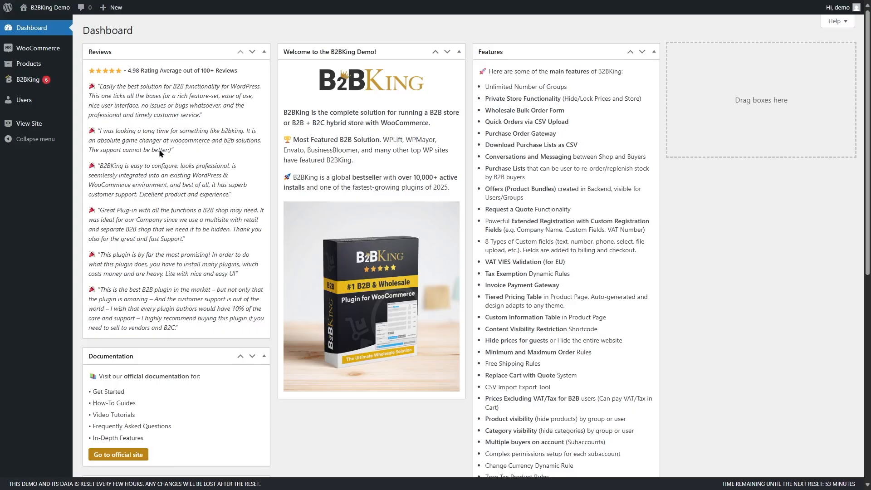
Visit the storefront from the demo admin and view the Classic Chair product page
{"action": "mouse_move", "coordinate": [49, 7]}
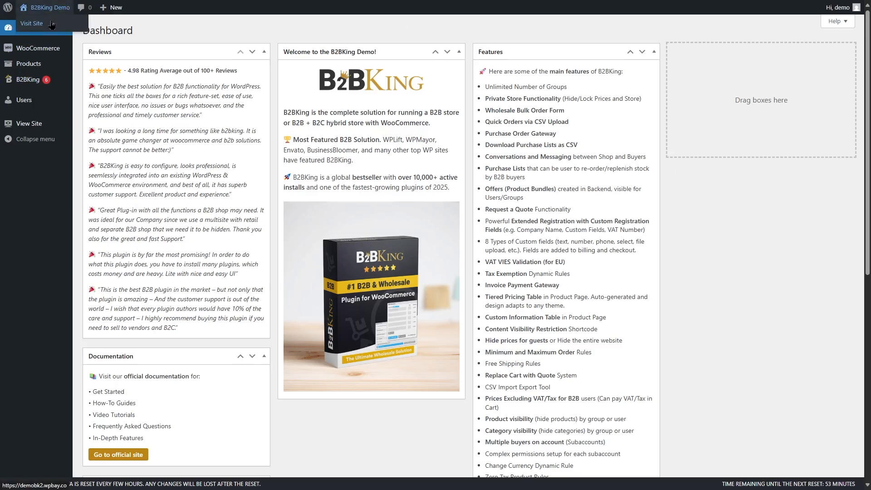
{"action": "left_click", "coordinate": [51, 25]}
{"action": "scroll", "coordinate": [436, 264], "scroll_direction": "down", "scroll_amount": 3}
{"action": "scroll", "coordinate": [456, 106], "scroll_direction": "up", "scroll_amount": 3}
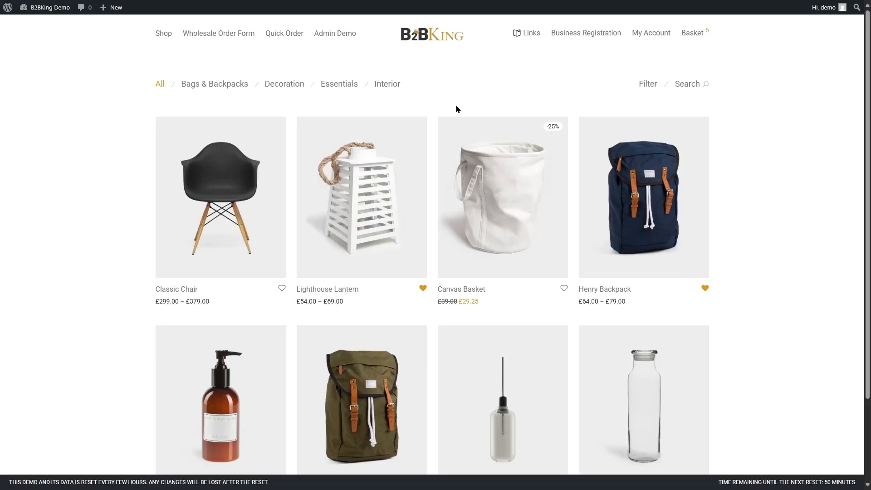
{"action": "left_click", "coordinate": [220, 241]}
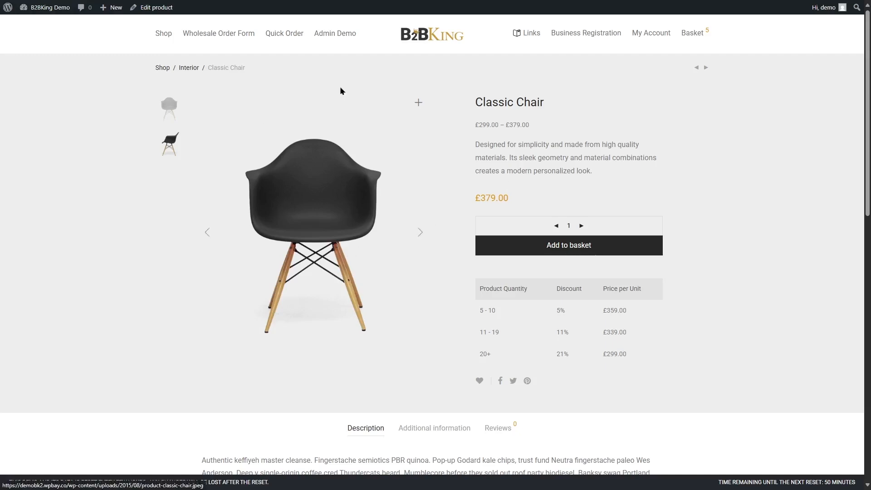
Return to the admin, assign the demo user to the VIP customer group and update the profile
{"action": "left_click", "coordinate": [339, 34]}
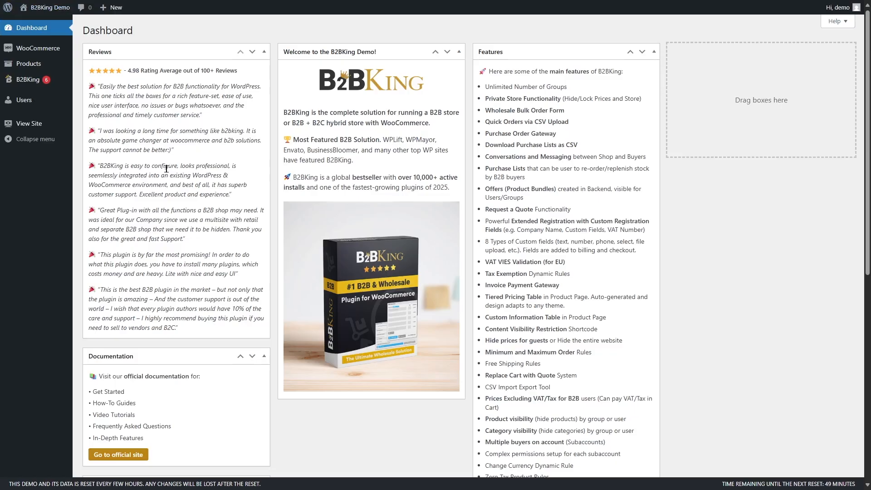
{"action": "left_click", "coordinate": [24, 101]}
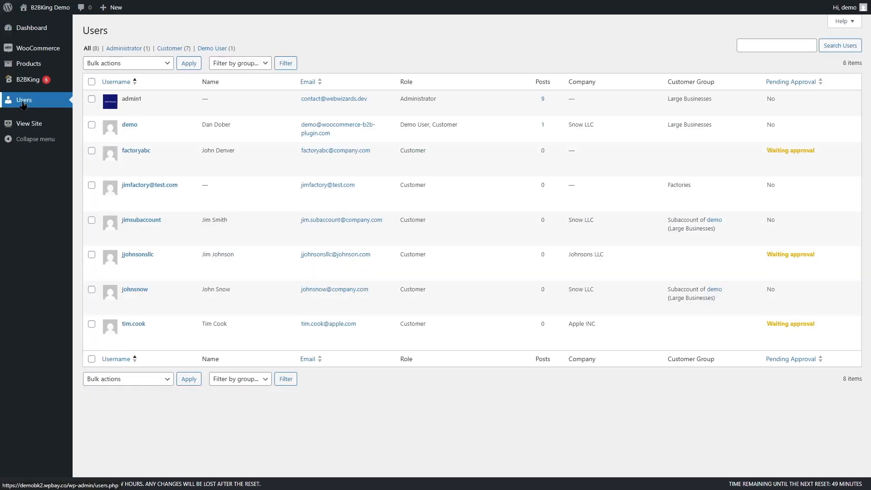
{"action": "mouse_move", "coordinate": [130, 136]}
{"action": "left_click", "coordinate": [127, 134]}
{"action": "left_click", "coordinate": [172, 130]}
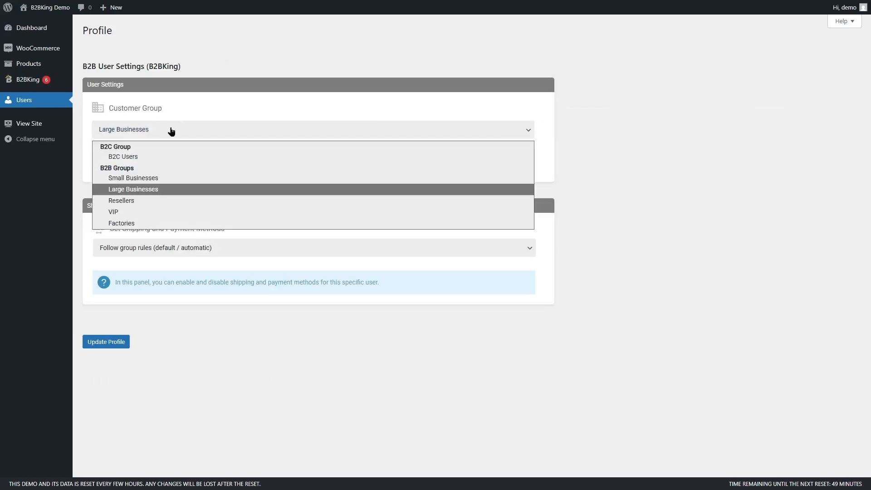
{"action": "left_click", "coordinate": [145, 215]}
{"action": "left_click", "coordinate": [121, 346]}
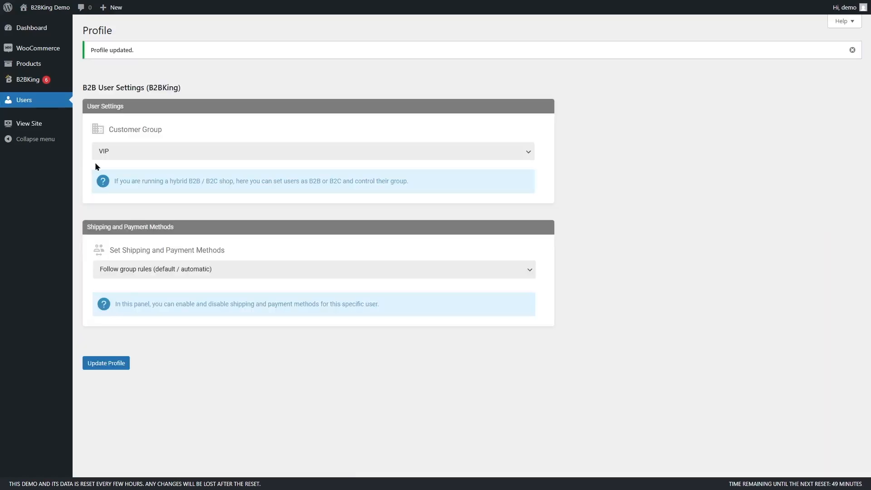
Open the Classic Chair from the product list for editing
{"action": "mouse_move", "coordinate": [50, 64]}
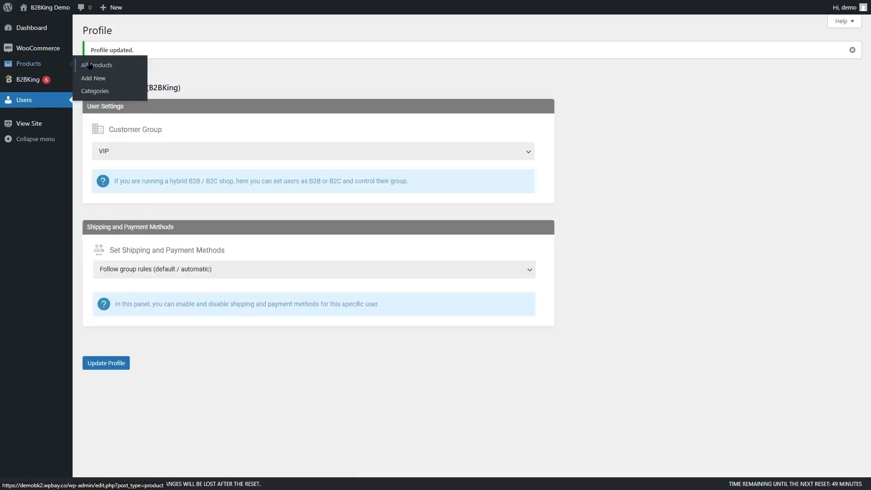
{"action": "left_click", "coordinate": [102, 69]}
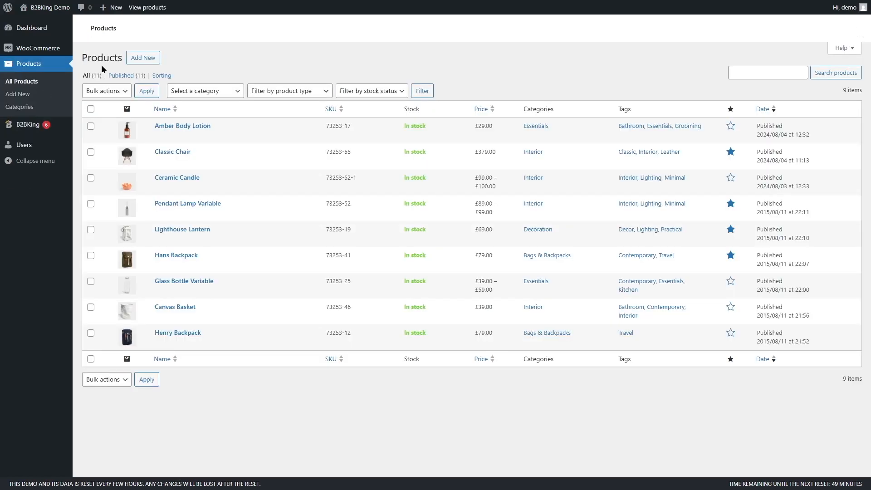
{"action": "mouse_move", "coordinate": [207, 160]}
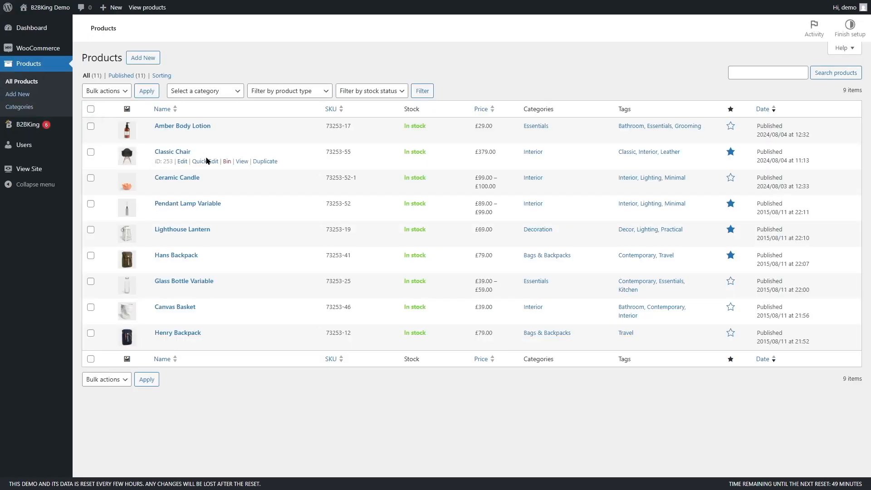
{"action": "left_click", "coordinate": [184, 162]}
Set the Classic Chair's VIP regular price to 350 and update the product
{"action": "scroll", "coordinate": [371, 185], "scroll_direction": "down", "scroll_amount": 4}
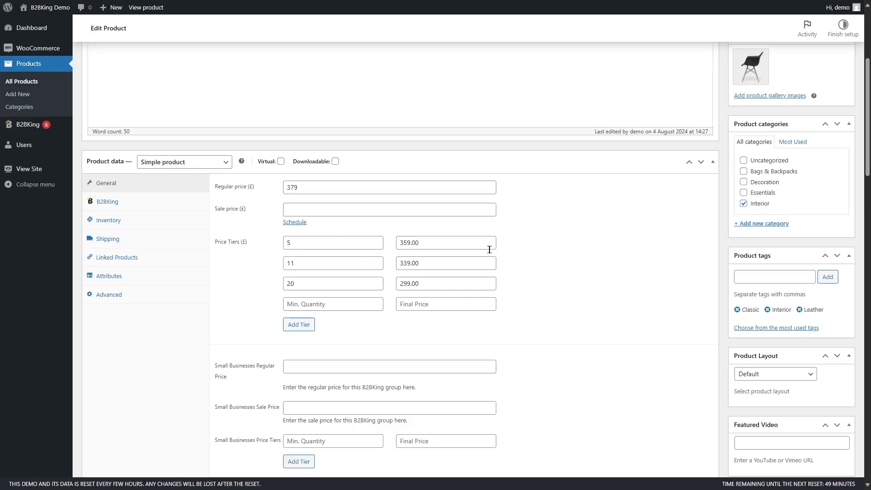
{"action": "scroll", "coordinate": [412, 239], "scroll_direction": "down", "scroll_amount": 3}
{"action": "left_click_drag", "start_coordinate": [870, 174], "coordinate": [870, 178]}
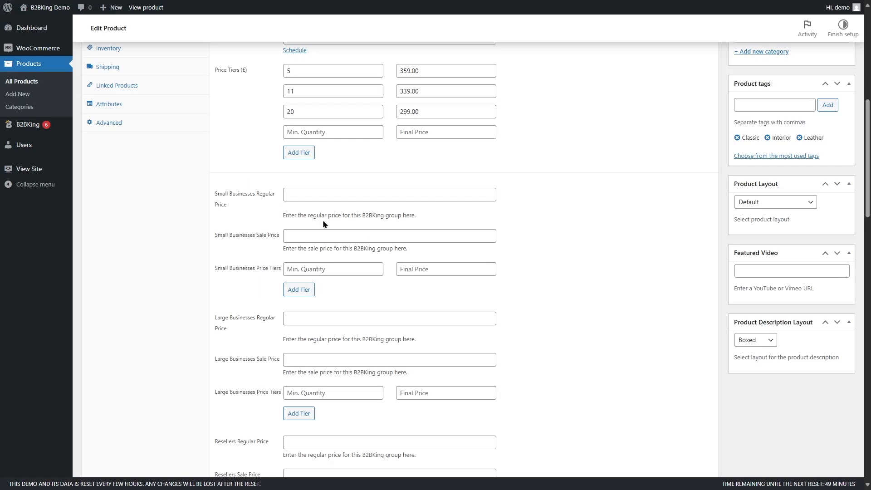
{"action": "scroll", "coordinate": [247, 324], "scroll_direction": "down", "scroll_amount": 4}
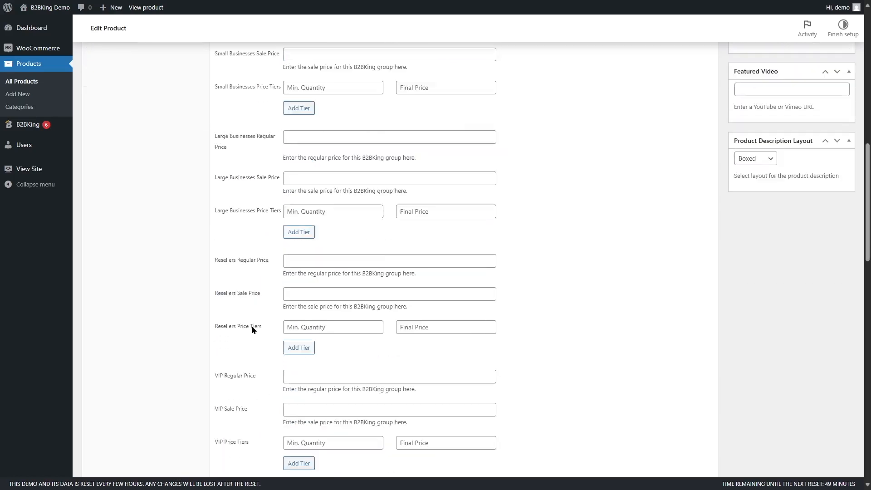
{"action": "scroll", "coordinate": [214, 274], "scroll_direction": "down", "scroll_amount": 3}
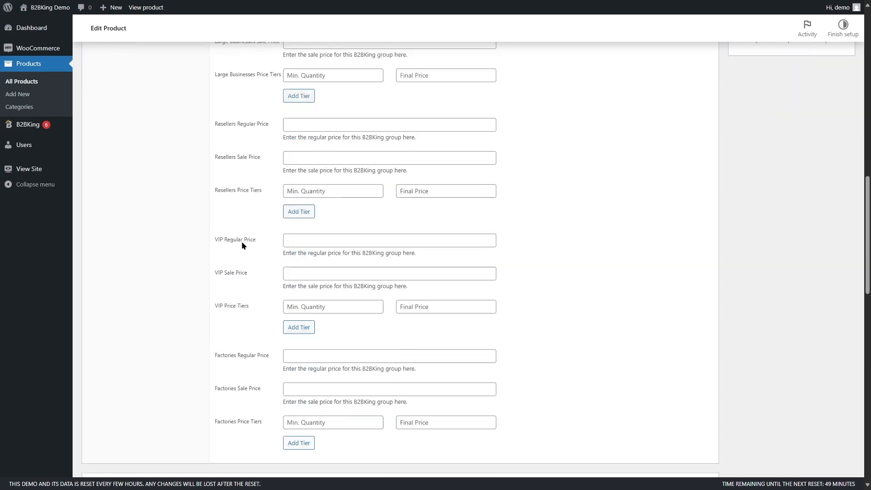
{"action": "scroll", "coordinate": [242, 244], "scroll_direction": "down", "scroll_amount": 1}
{"action": "scroll", "coordinate": [262, 324], "scroll_direction": "up", "scroll_amount": 1}
{"action": "left_click", "coordinate": [314, 238]}
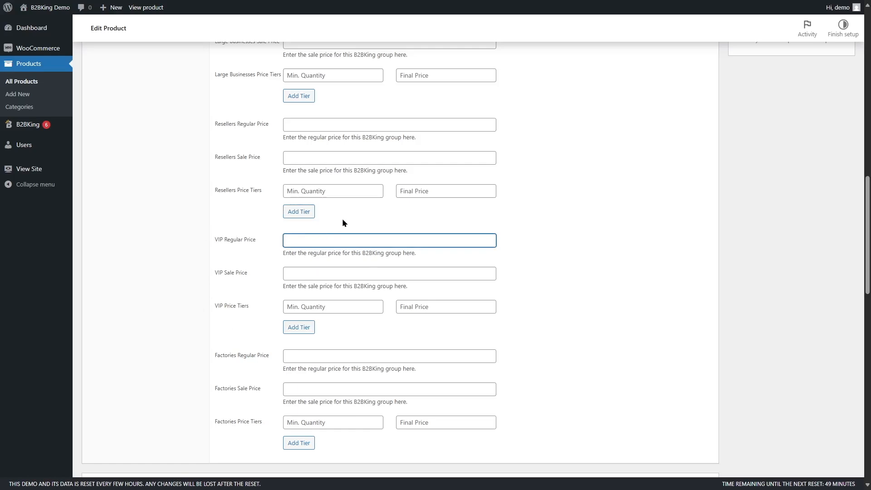
{"action": "type", "text": "350"}
{"action": "scroll", "coordinate": [560, 248], "scroll_direction": "up", "scroll_amount": 10}
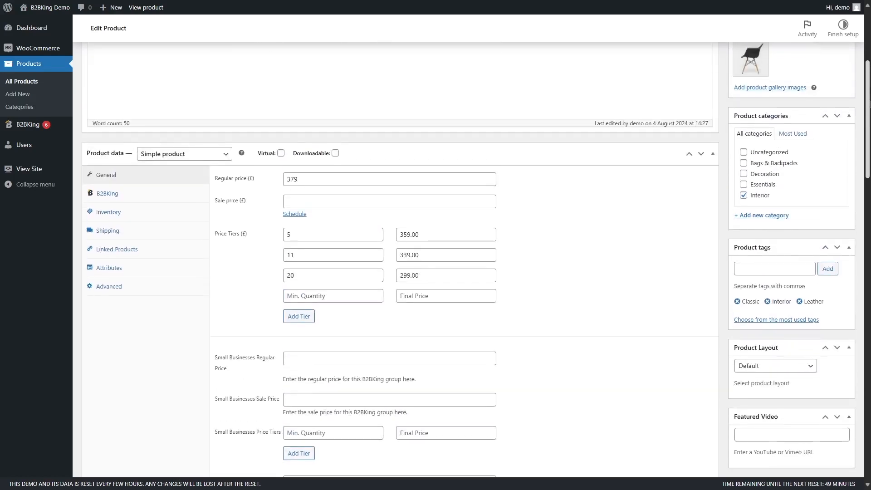
{"action": "scroll", "coordinate": [495, 259], "scroll_direction": "down", "scroll_amount": 10}
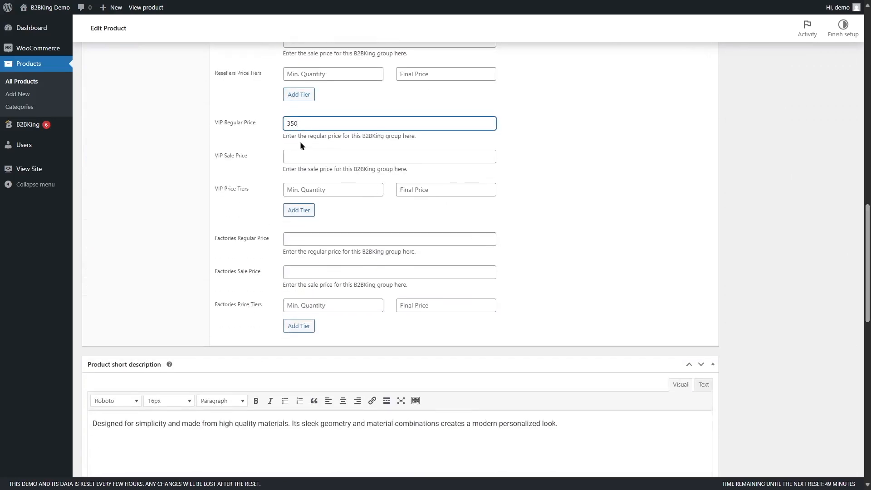
{"action": "scroll", "coordinate": [652, 254], "scroll_direction": "up", "scroll_amount": 10}
{"action": "scroll", "coordinate": [667, 272], "scroll_direction": "up", "scroll_amount": 4}
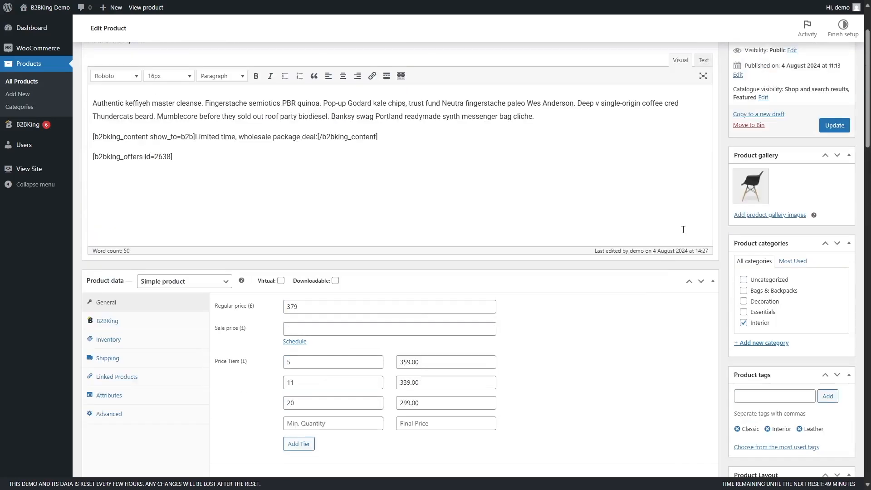
{"action": "left_click", "coordinate": [835, 128]}
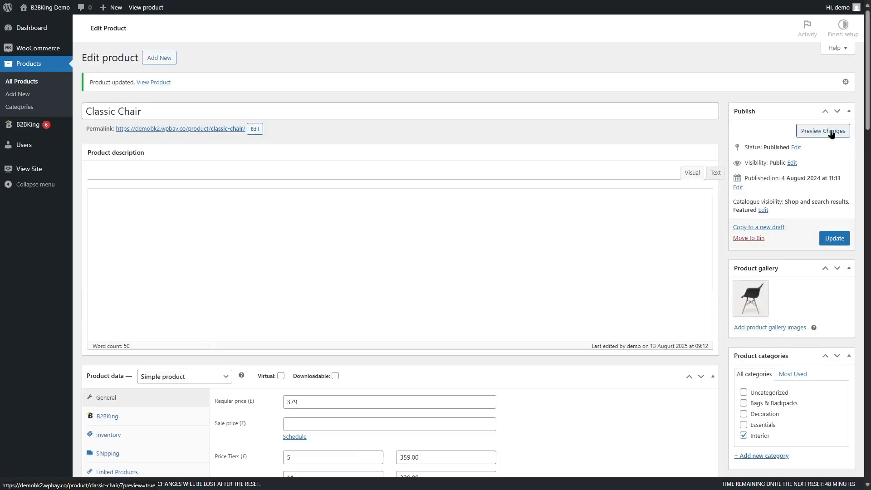
Check the Classic Chair's price in the shop and on its product page, and go back to the admin dashboard
{"action": "left_click", "coordinate": [52, 24]}
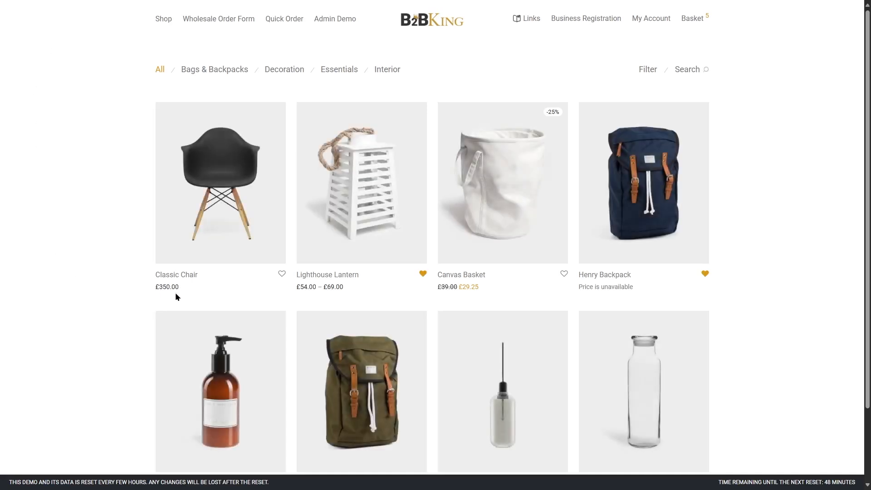
{"action": "left_click", "coordinate": [228, 190]}
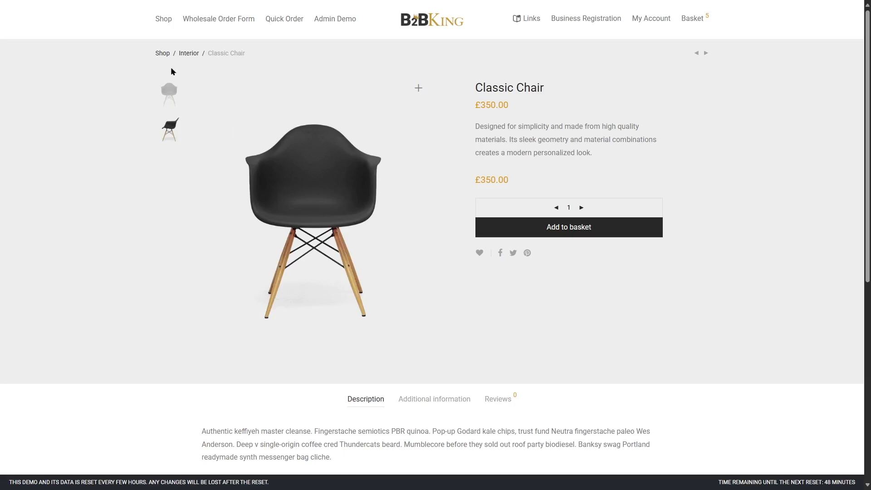
{"action": "left_click", "coordinate": [343, 18]}
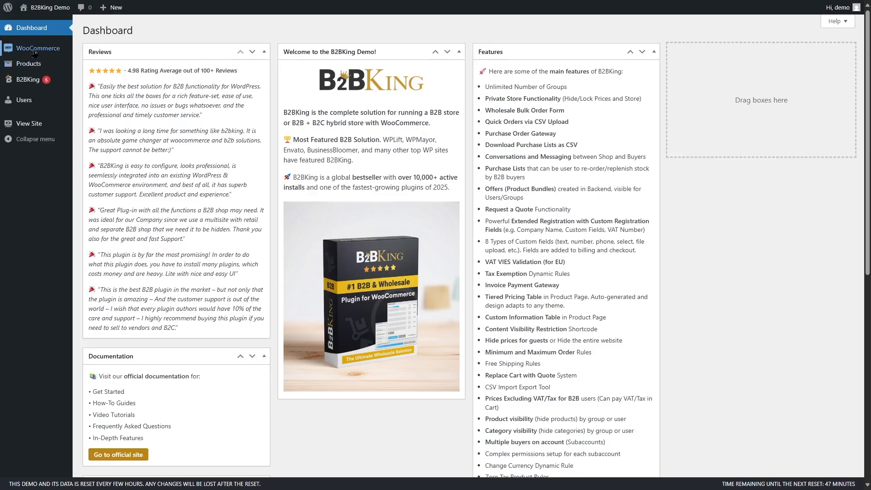
Reopen the Classic Chair for editing, clear its VIP regular price and update the product
{"action": "mouse_move", "coordinate": [32, 63]}
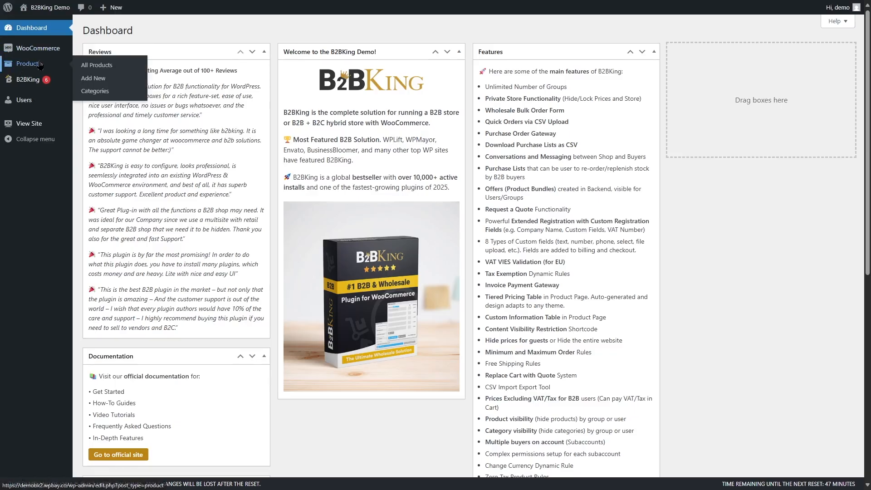
{"action": "left_click", "coordinate": [99, 66]}
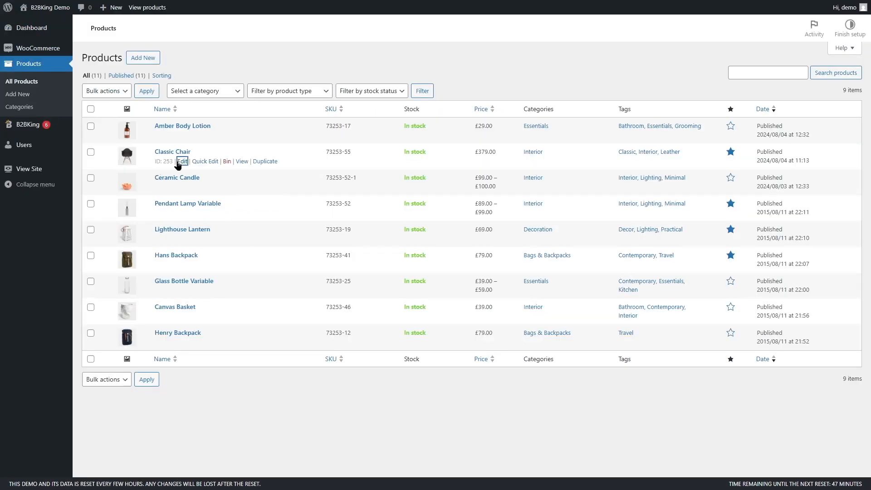
{"action": "left_click", "coordinate": [180, 107]}
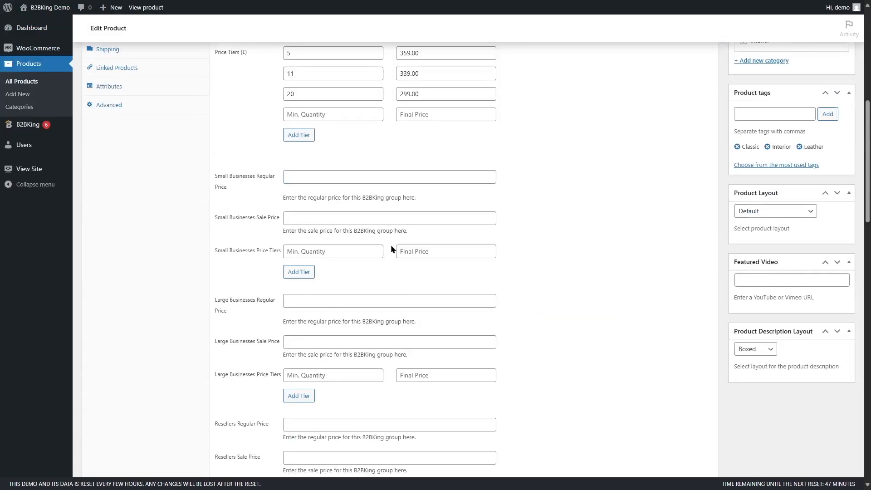
{"action": "scroll", "coordinate": [391, 249], "scroll_direction": "down", "scroll_amount": 6}
{"action": "left_click_drag", "start_coordinate": [313, 249], "coordinate": [241, 248]}
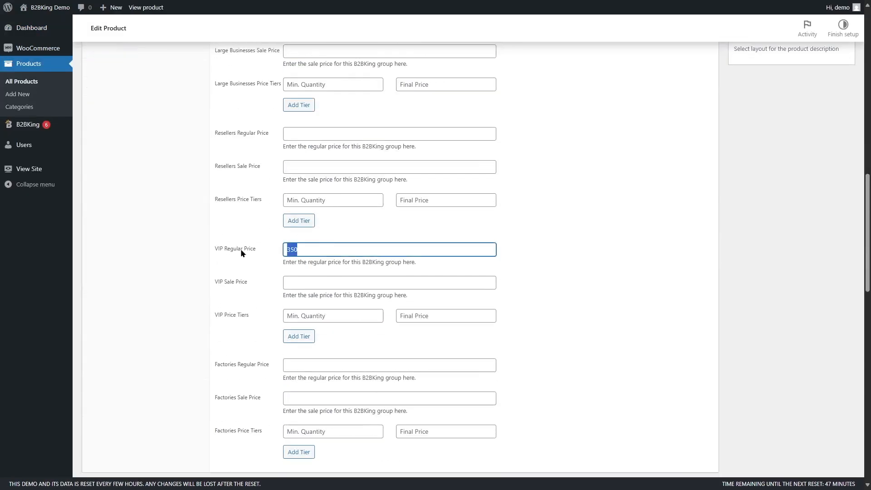
{"action": "key", "text": "BackSpace"}
{"action": "scroll", "coordinate": [243, 249], "scroll_direction": "up", "scroll_amount": 20}
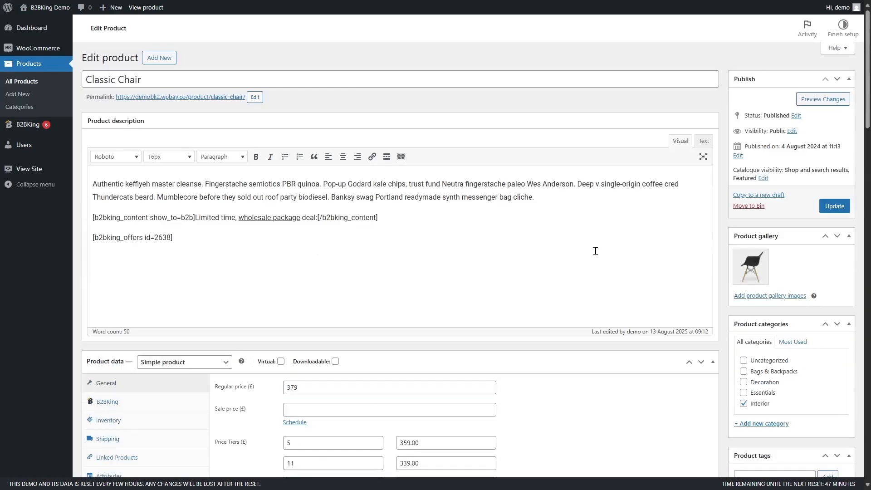
{"action": "left_click", "coordinate": [836, 206]}
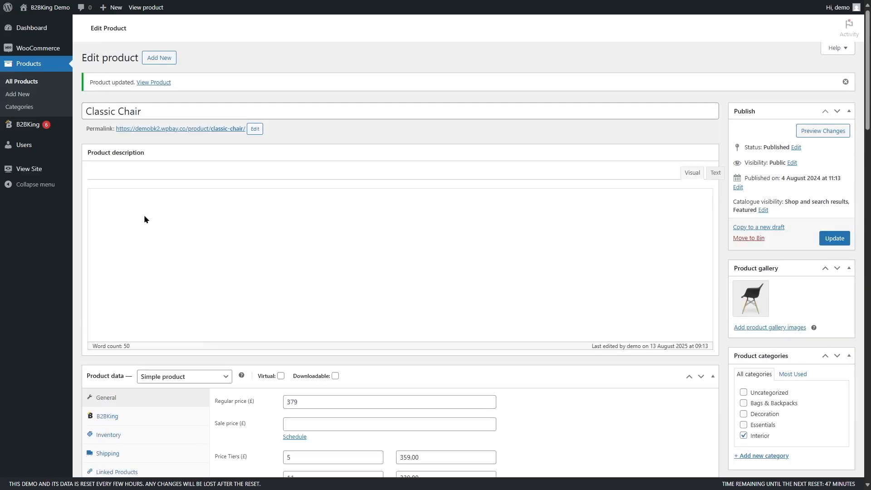
Open the B2BKing dynamic rules and look through the list of existing rules
{"action": "mouse_move", "coordinate": [24, 130]}
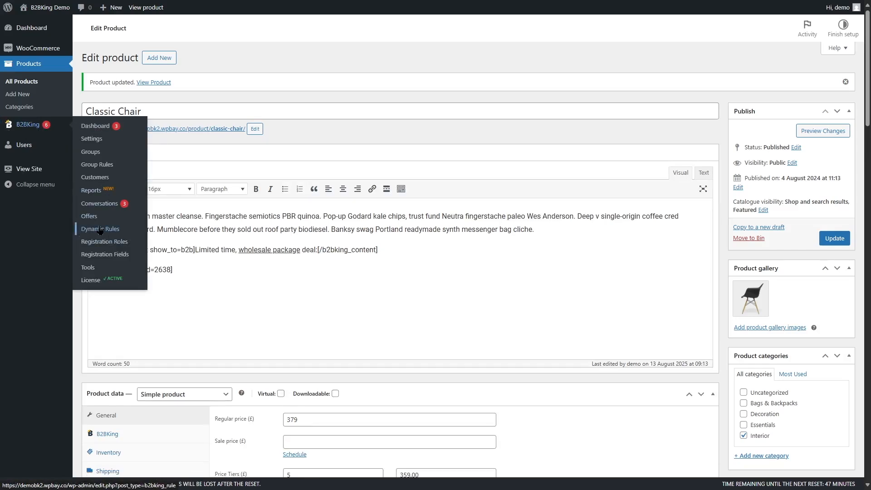
{"action": "left_click", "coordinate": [100, 229]}
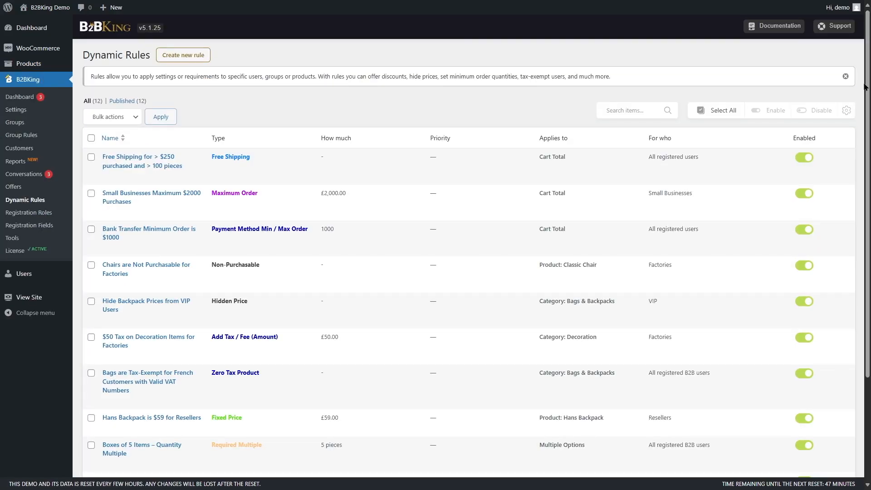
{"action": "scroll", "coordinate": [853, 77], "scroll_direction": "down", "scroll_amount": 3}
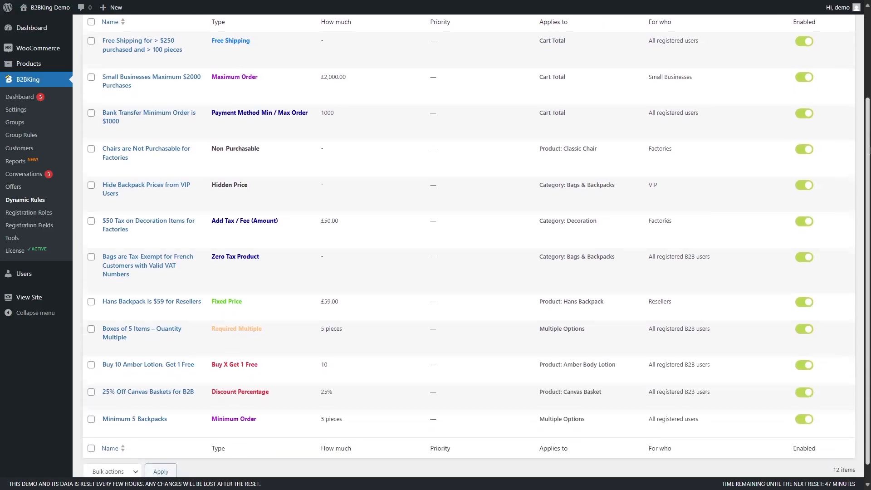
{"action": "scroll", "coordinate": [303, 157], "scroll_direction": "up", "scroll_amount": 3}
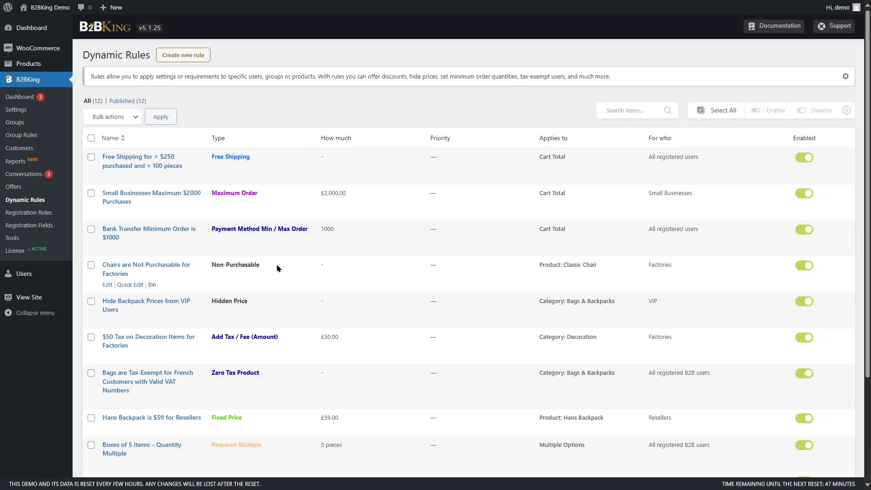
{"action": "scroll", "coordinate": [858, 294], "scroll_direction": "down", "scroll_amount": 3}
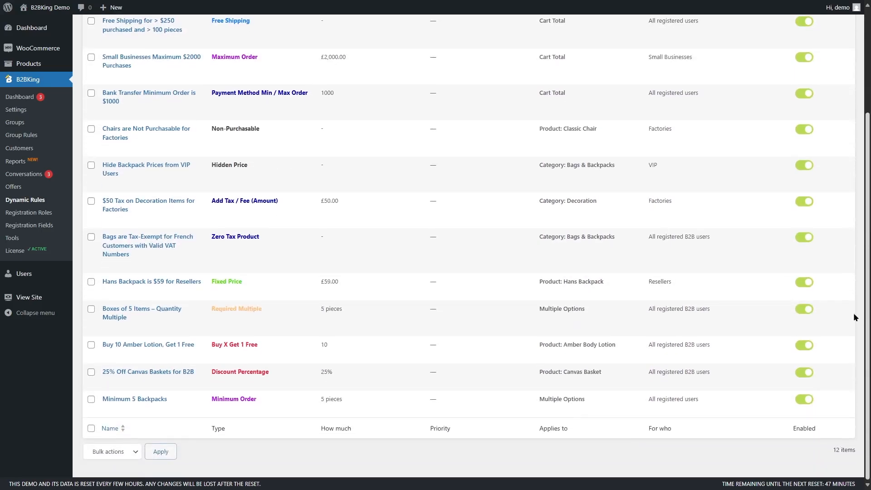
{"action": "scroll", "coordinate": [852, 315], "scroll_direction": "up", "scroll_amount": 3}
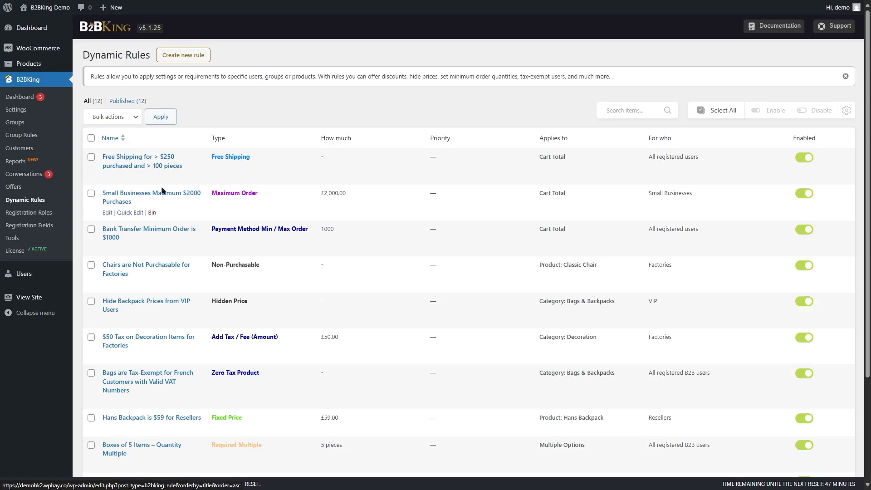
{"action": "mouse_move", "coordinate": [868, 143]}
{"action": "left_mouse_down"}
{"action": "mouse_move", "coordinate": [869, 208]}
{"action": "mouse_move", "coordinate": [870, 149]}
{"action": "mouse_move", "coordinate": [861, 128]}
{"action": "left_mouse_up"}
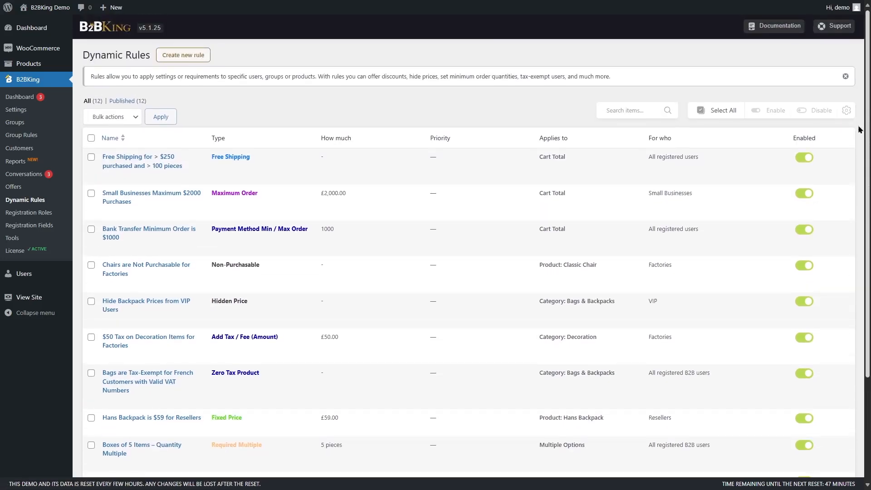
Create a dynamic rule titled "Special price for VIP users" with the rule type Discount (Percentage)
{"action": "left_click", "coordinate": [179, 56]}
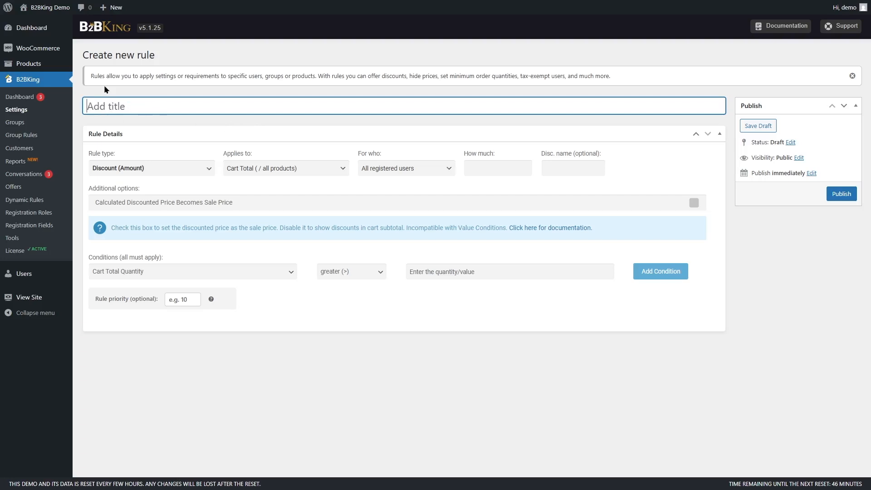
{"action": "type", "text": "Special price for VIP users"}
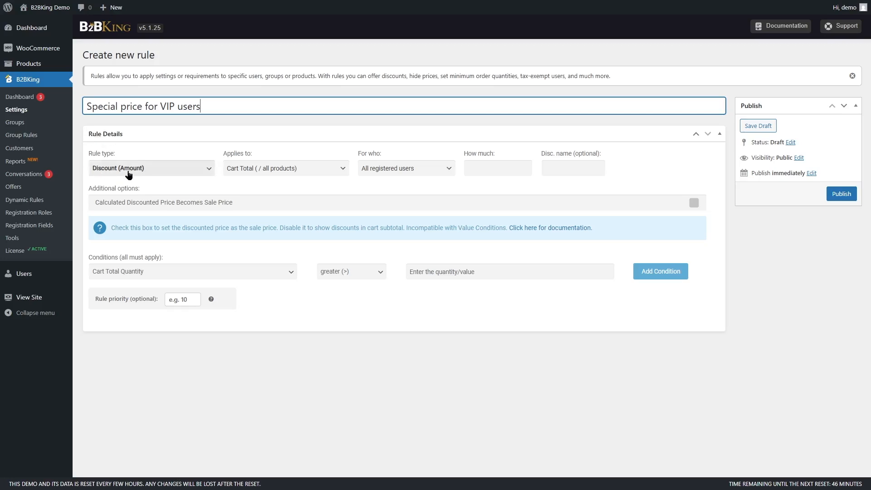
{"action": "left_click", "coordinate": [207, 170]}
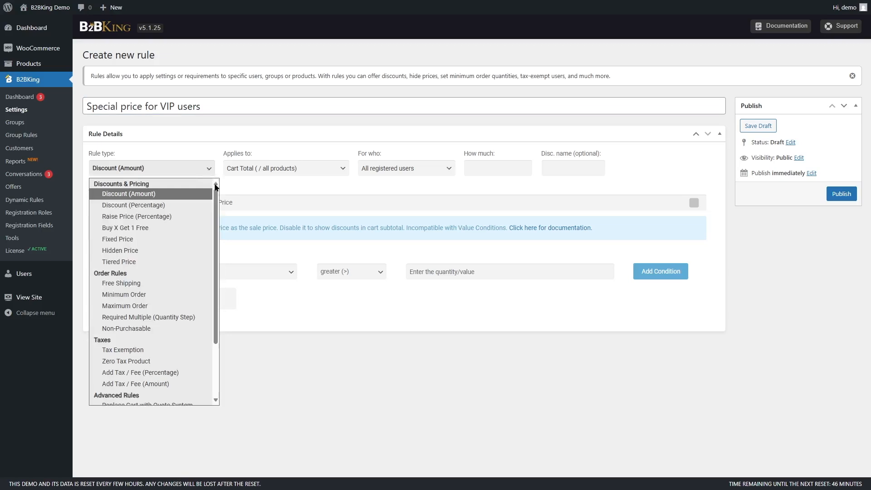
{"action": "scroll", "coordinate": [218, 237], "scroll_direction": "down", "scroll_amount": 3}
{"action": "scroll", "coordinate": [218, 260], "scroll_direction": "up", "scroll_amount": 3}
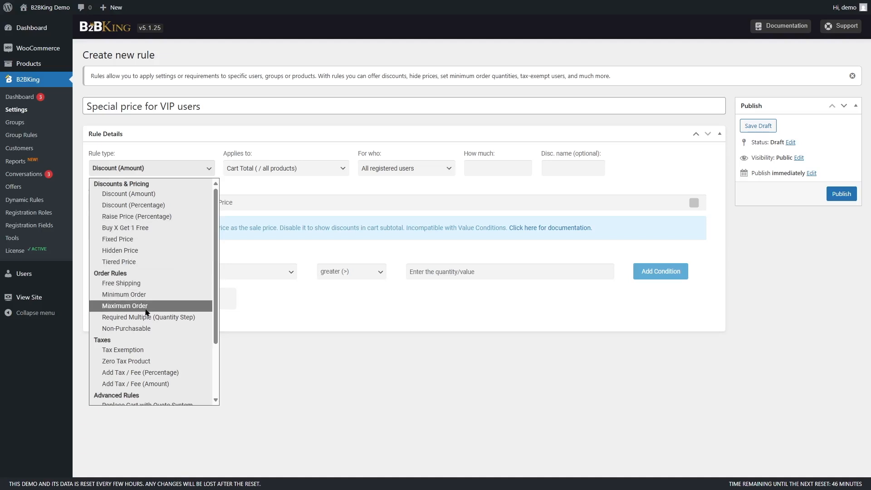
{"action": "scroll", "coordinate": [211, 304], "scroll_direction": "down", "scroll_amount": 3}
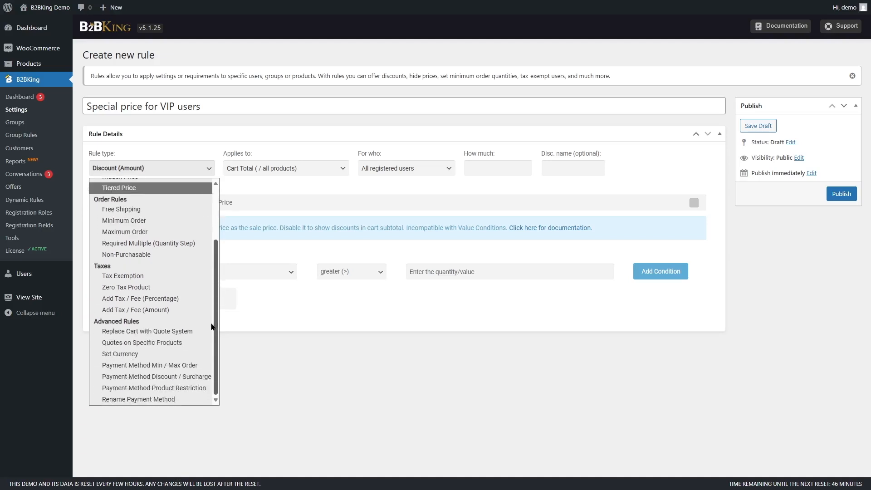
{"action": "scroll", "coordinate": [212, 334], "scroll_direction": "up", "scroll_amount": 3}
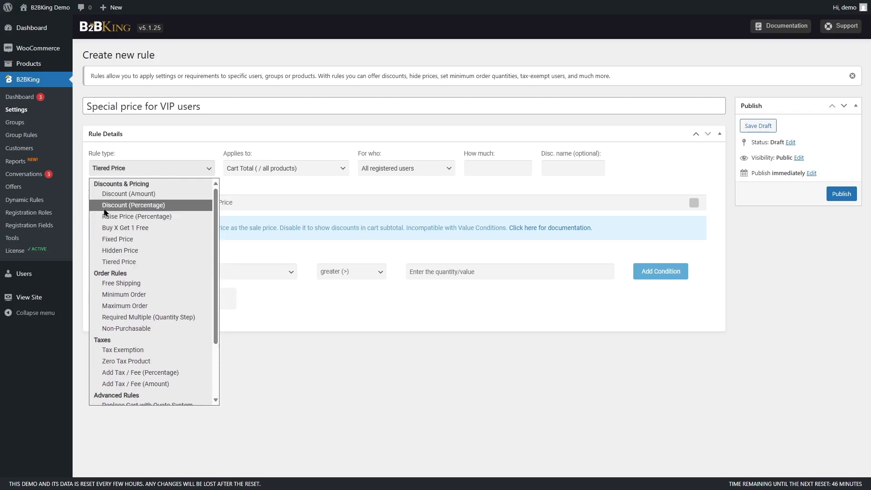
{"action": "left_click", "coordinate": [125, 208]}
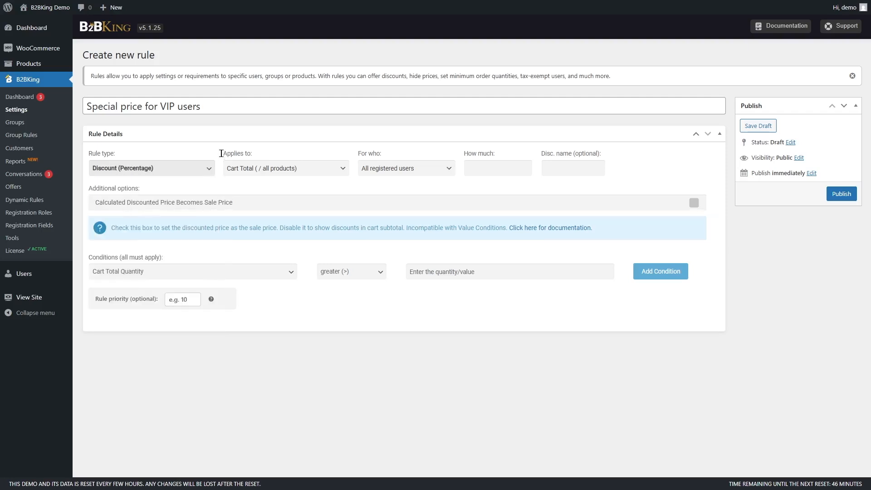
Set the rule to apply to selected products and categories instead of the cart total
{"action": "left_click", "coordinate": [247, 177]}
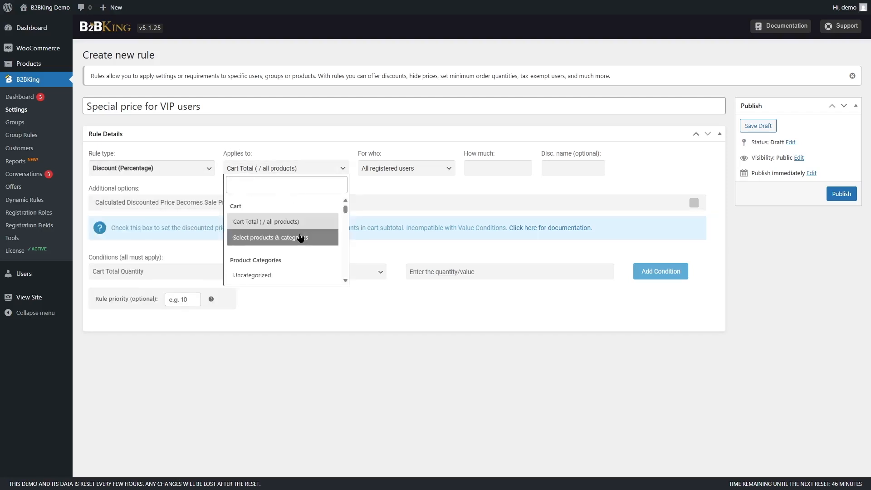
{"action": "scroll", "coordinate": [301, 225], "scroll_direction": "down", "scroll_amount": 2}
{"action": "scroll", "coordinate": [303, 248], "scroll_direction": "down", "scroll_amount": 3}
{"action": "scroll", "coordinate": [292, 236], "scroll_direction": "up", "scroll_amount": 5}
{"action": "left_click", "coordinate": [253, 239]}
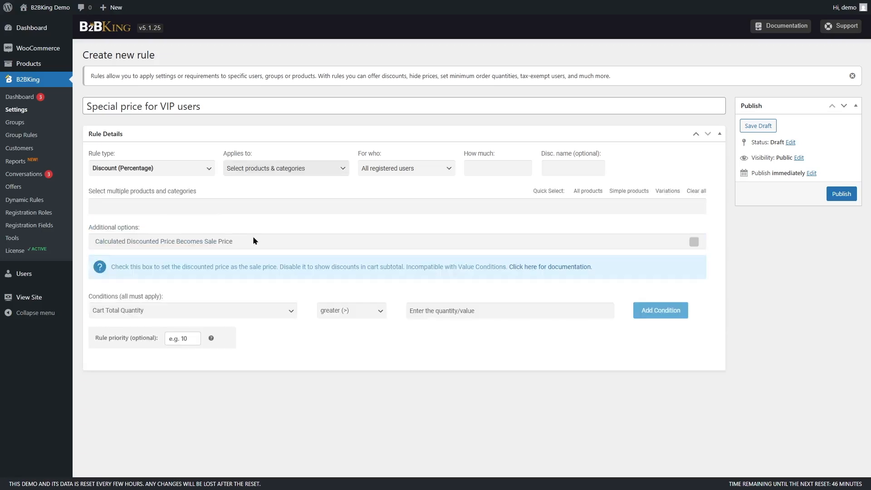
Try the quick selection of all products, clear it, and add the Interior category to the rule
{"action": "left_click", "coordinate": [594, 192]}
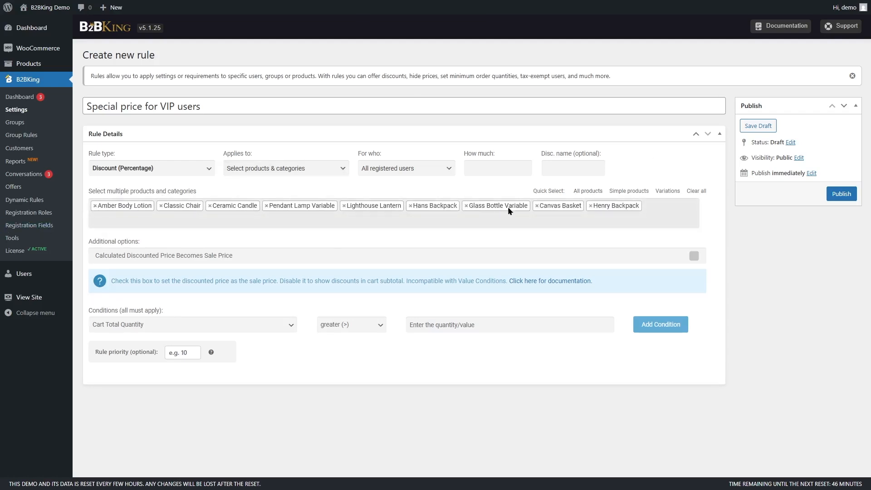
{"action": "left_click", "coordinate": [696, 191]}
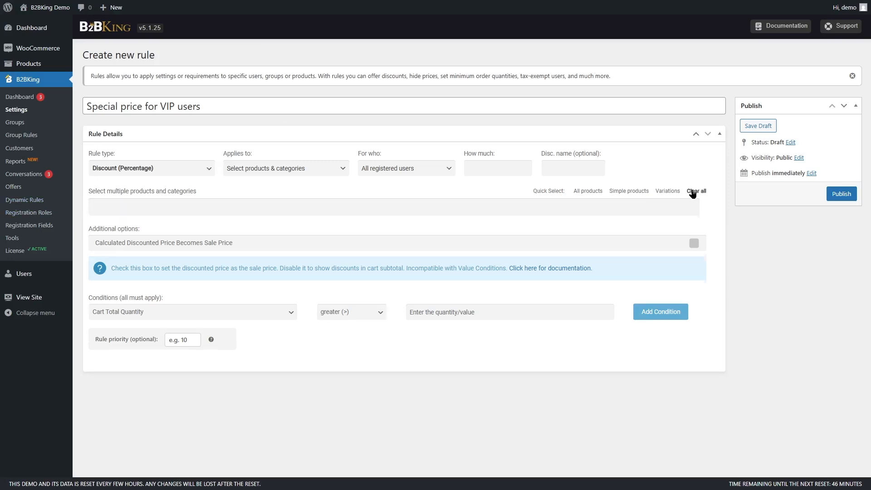
{"action": "left_click", "coordinate": [205, 215]}
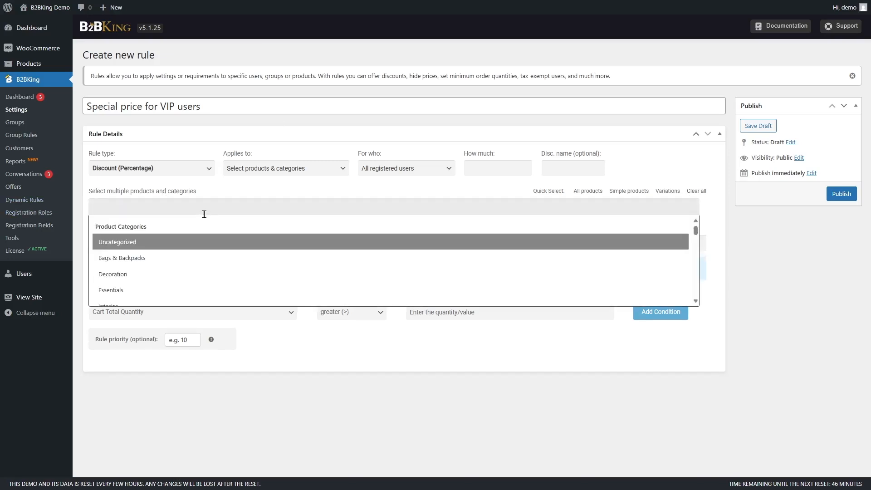
{"action": "scroll", "coordinate": [214, 278], "scroll_direction": "down", "scroll_amount": 2}
{"action": "left_click", "coordinate": [584, 203]}
{"action": "left_click", "coordinate": [575, 207]}
{"action": "scroll", "coordinate": [138, 268], "scroll_direction": "down", "scroll_amount": 2}
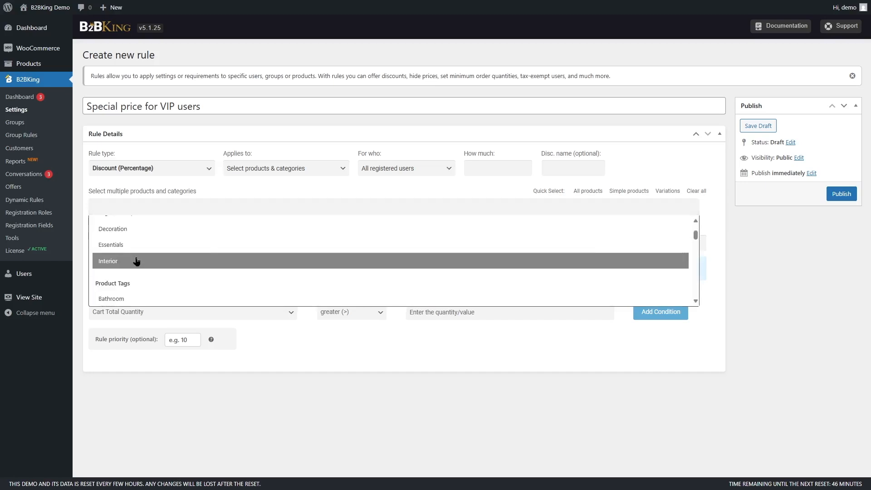
{"action": "left_click", "coordinate": [138, 259]}
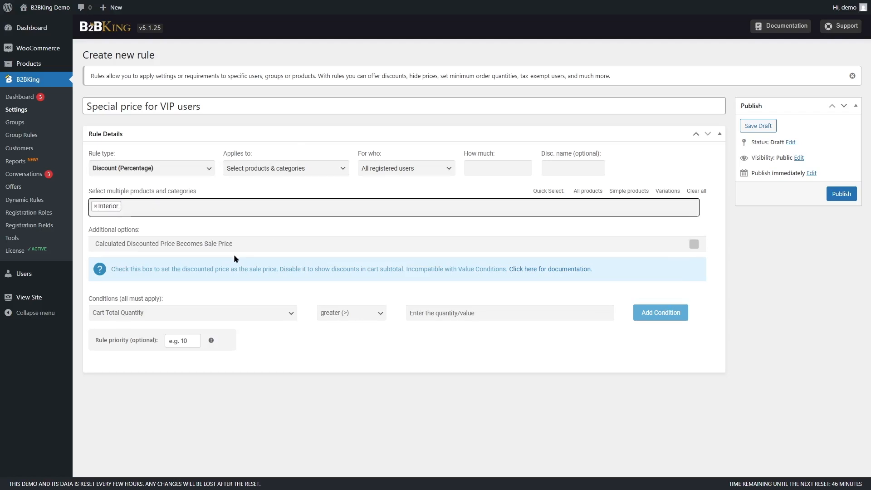
Look through the available users and groups and target the rule at the VIP group
{"action": "left_click", "coordinate": [400, 172]}
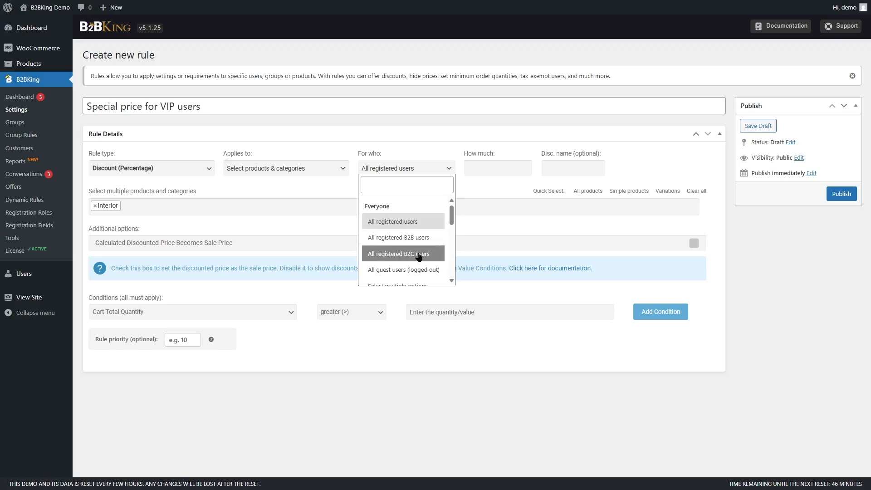
{"action": "scroll", "coordinate": [414, 239], "scroll_direction": "down", "scroll_amount": 2}
{"action": "scroll", "coordinate": [422, 246], "scroll_direction": "up", "scroll_amount": 2}
{"action": "scroll", "coordinate": [442, 225], "scroll_direction": "down", "scroll_amount": 5}
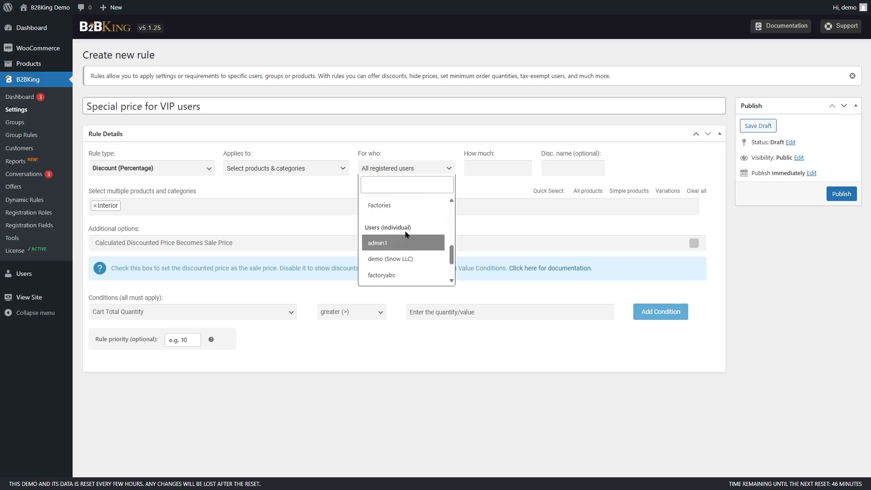
{"action": "scroll", "coordinate": [402, 267], "scroll_direction": "down", "scroll_amount": 1}
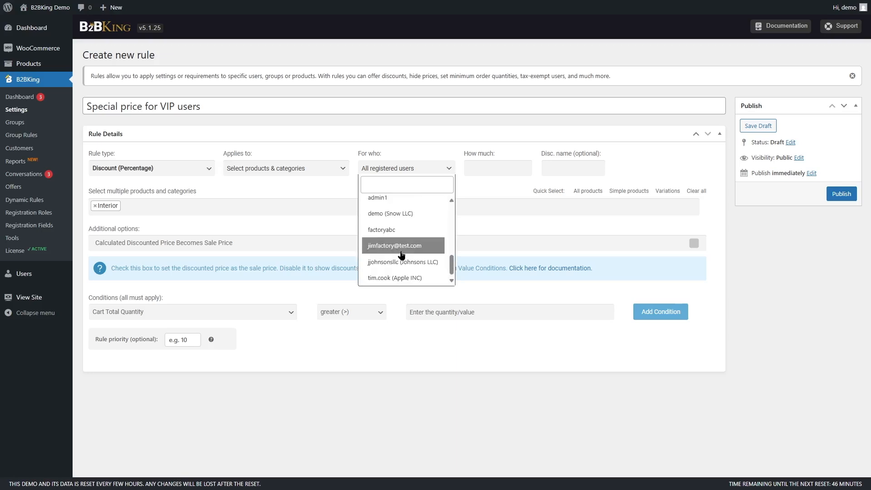
{"action": "scroll", "coordinate": [401, 247], "scroll_direction": "up", "scroll_amount": 2}
{"action": "left_click", "coordinate": [379, 239]}
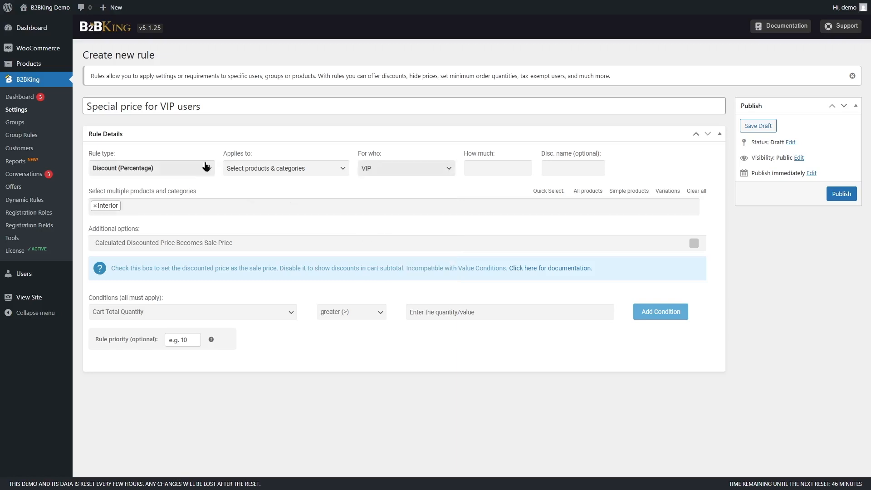
Keep Discount (Percentage) as the rule type and set the discount to 20
{"action": "key", "text": "Tab"}
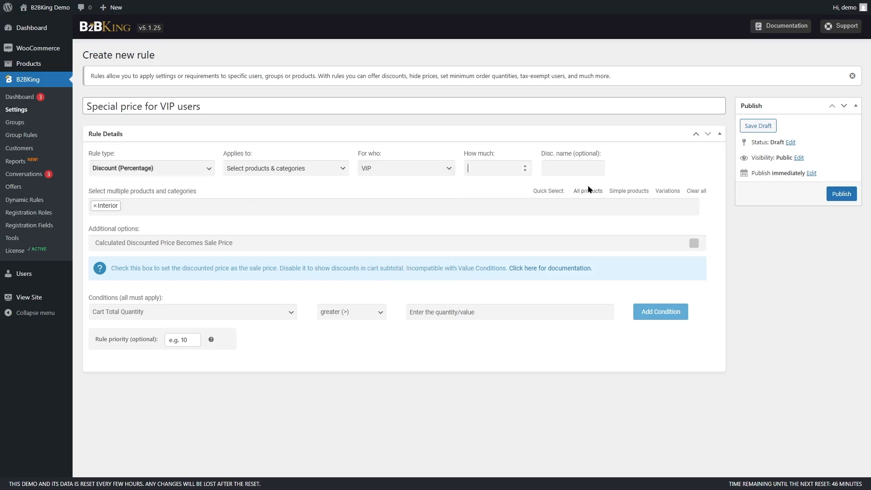
{"action": "left_click", "coordinate": [212, 169]}
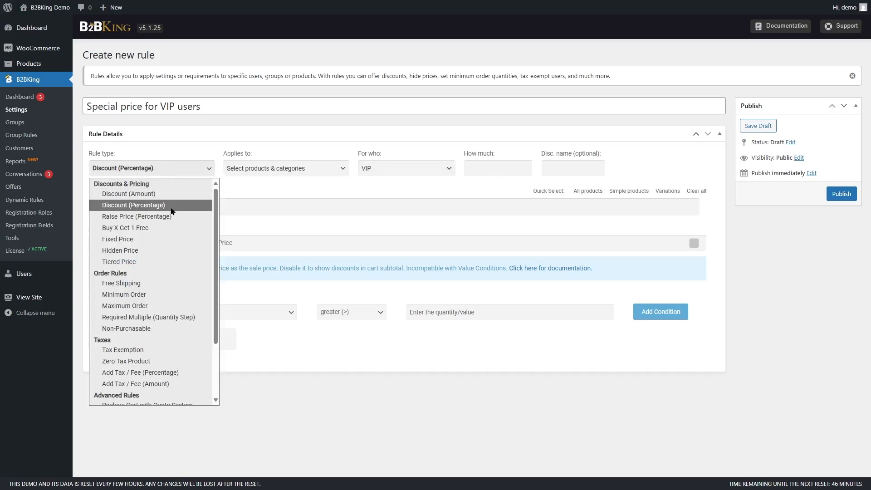
{"action": "left_click", "coordinate": [147, 206]}
{"action": "left_click", "coordinate": [490, 169]}
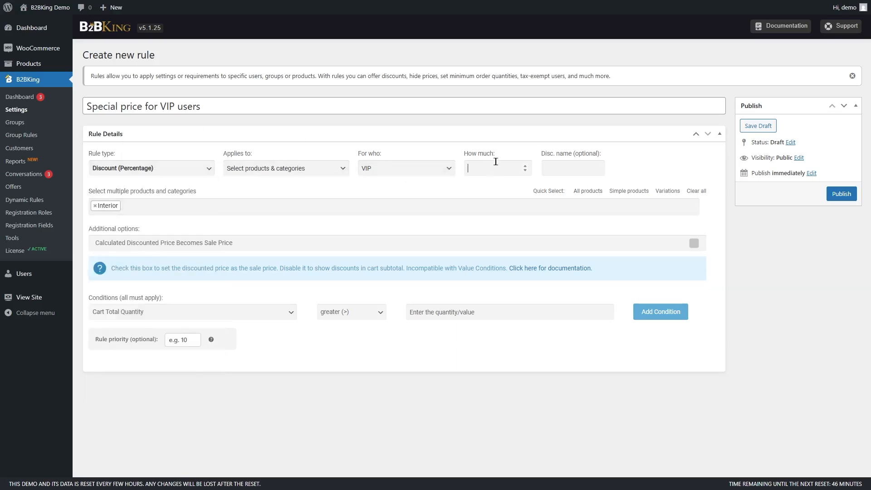
{"action": "type", "text": "20"}
Review the optional discount name, sale price option and condition types, and publish the rule without any conditions
{"action": "left_click", "coordinate": [574, 173]}
{"action": "left_click", "coordinate": [693, 245]}
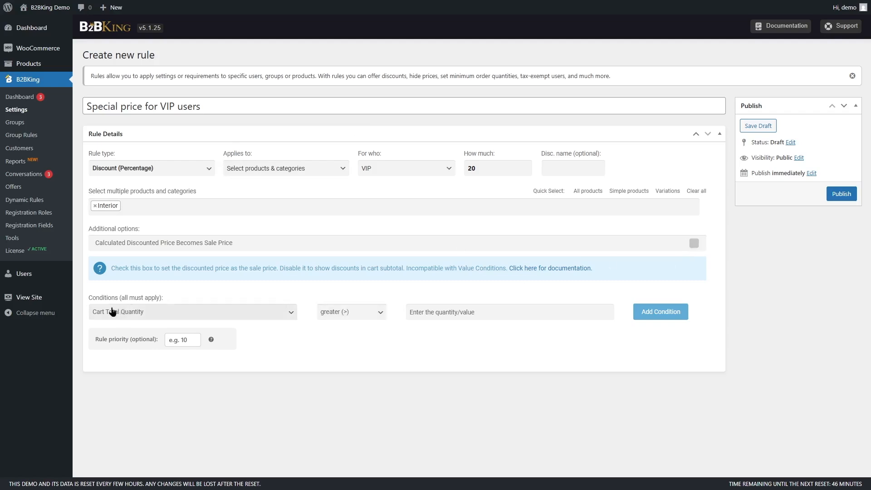
{"action": "left_click", "coordinate": [136, 313]}
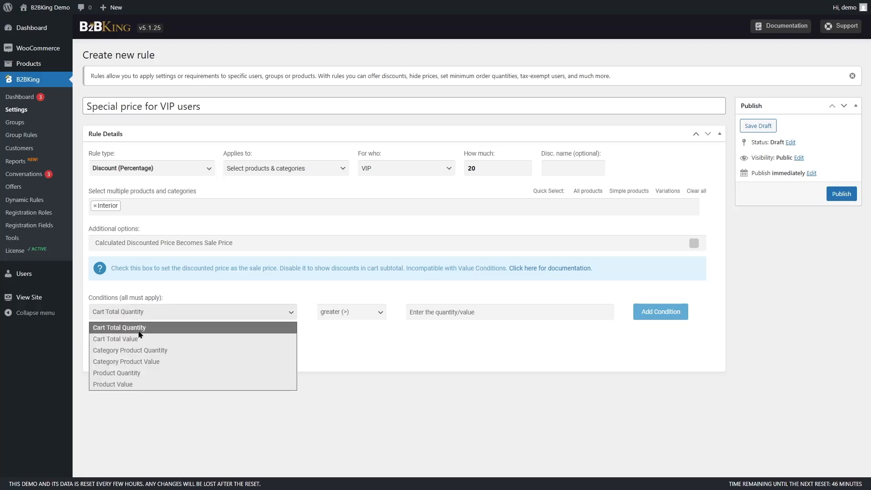
{"action": "left_click", "coordinate": [280, 298]}
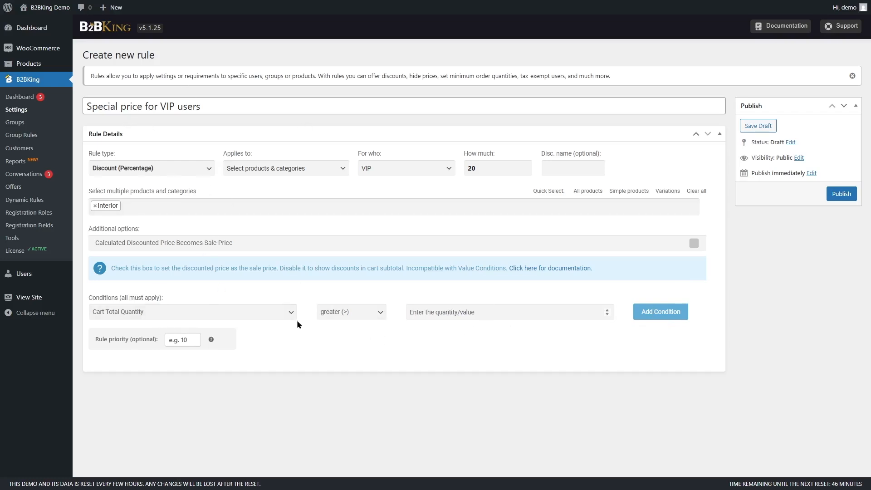
{"action": "left_click", "coordinate": [845, 198]}
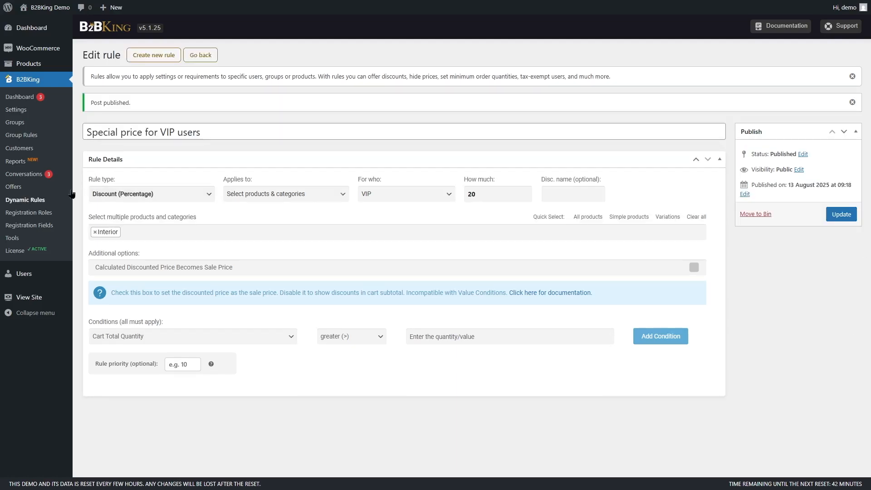
Check the new rule in the dynamic rules list and open the storefront to view the product prices
{"action": "left_click", "coordinate": [15, 203]}
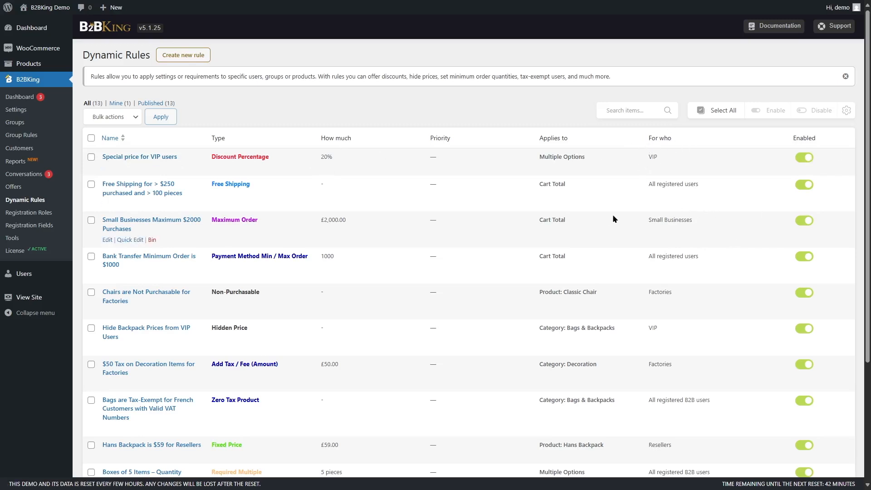
{"action": "mouse_move", "coordinate": [47, 9]}
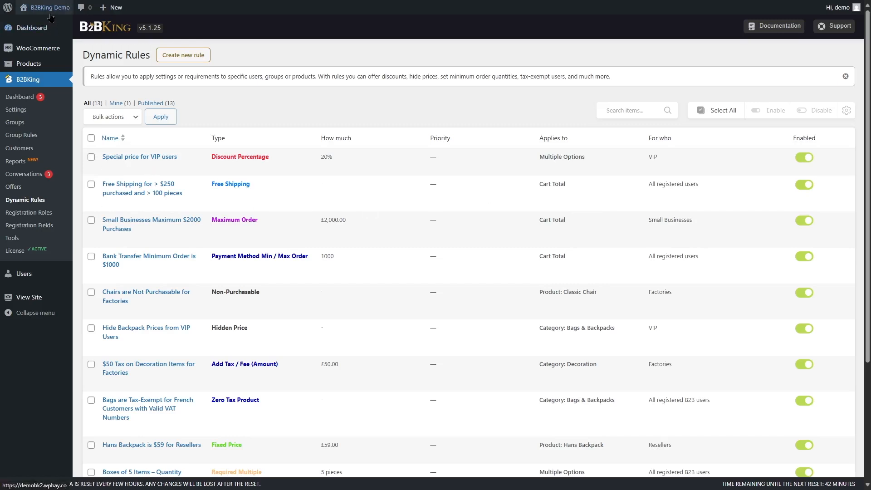
{"action": "left_click", "coordinate": [47, 28]}
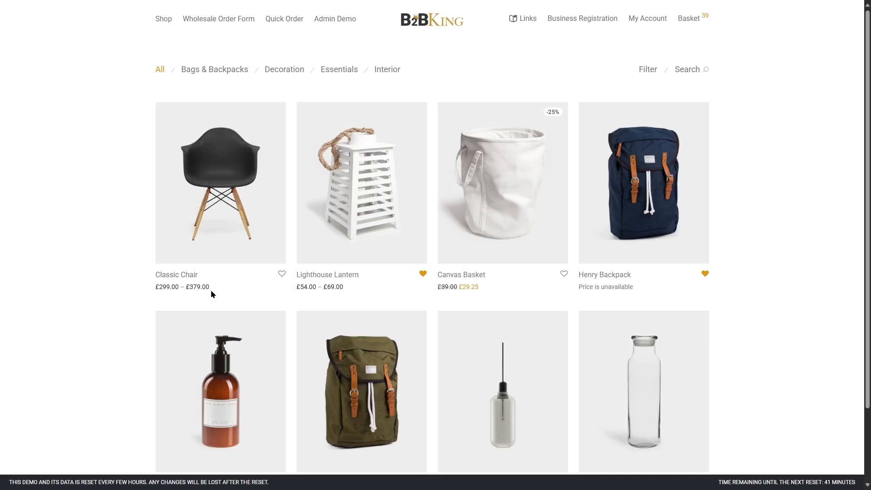
Open the Classic Chair product and add one unit to the basket
{"action": "left_click", "coordinate": [243, 173]}
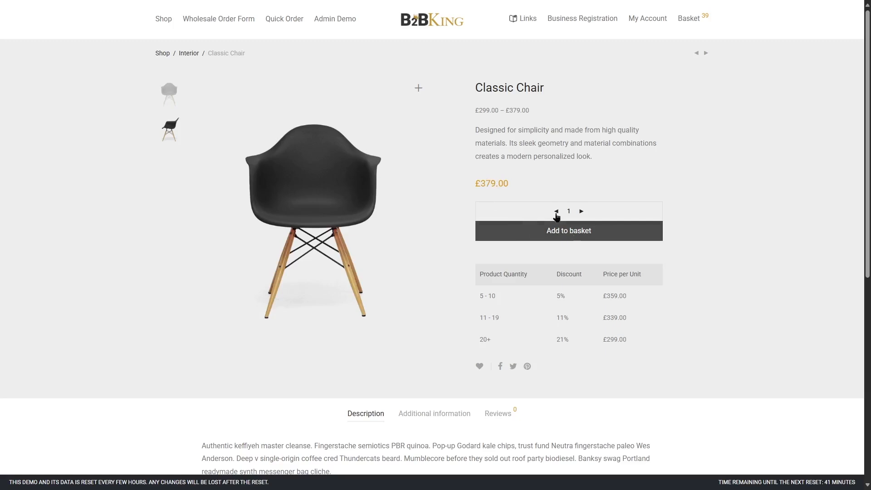
{"action": "left_click", "coordinate": [566, 232]}
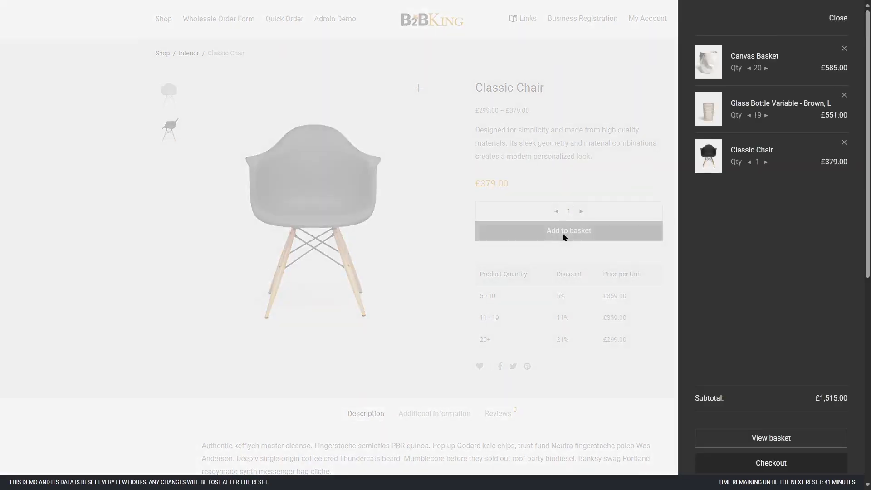
Remove the Glass Bottle Variable and Canvas Basket items from the basket and open the full basket page
{"action": "left_click", "coordinate": [845, 94]}
{"action": "left_click", "coordinate": [844, 49]}
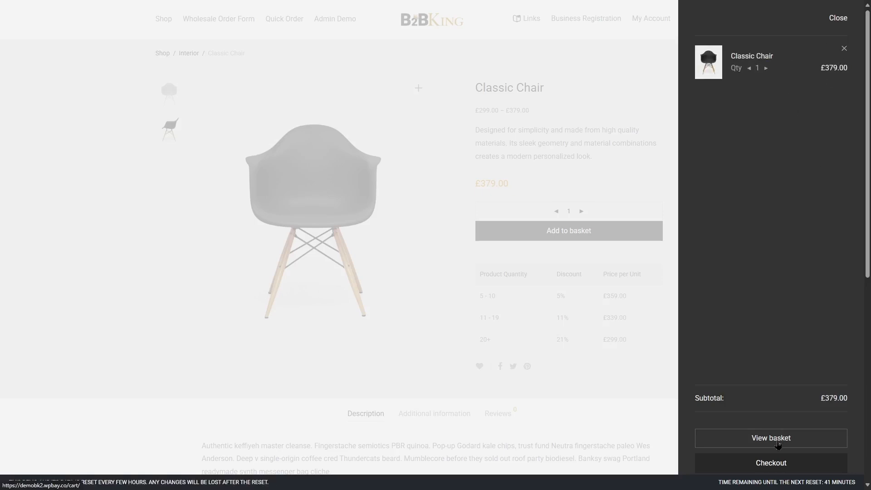
{"action": "left_click", "coordinate": [778, 444]}
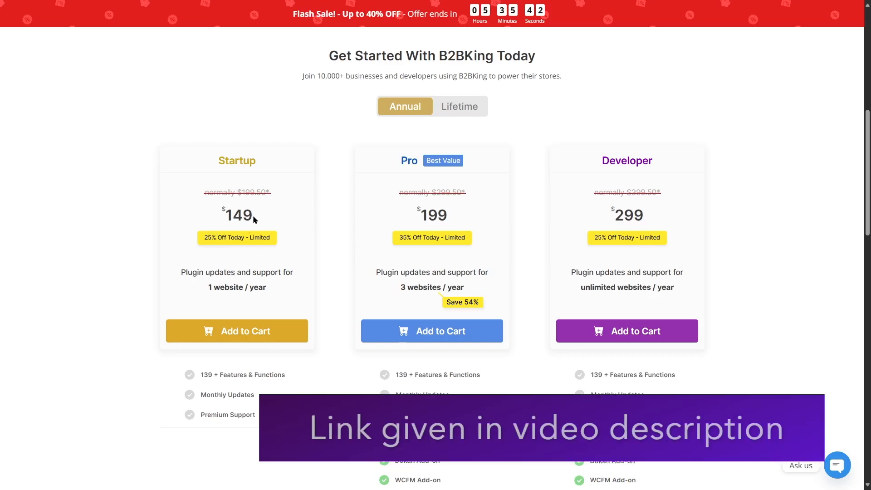
Examine the annual prices, site limits and included add-ons of the Startup, Pro and Developer plans on the B2BKing pricing page
{"action": "scroll", "coordinate": [236, 301], "scroll_direction": "down", "scroll_amount": 1}
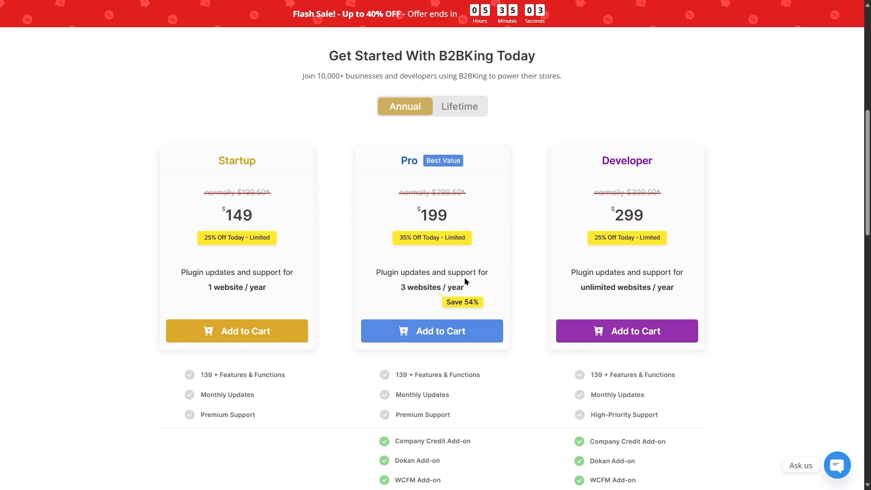
{"action": "scroll", "coordinate": [472, 213], "scroll_direction": "down", "scroll_amount": 2}
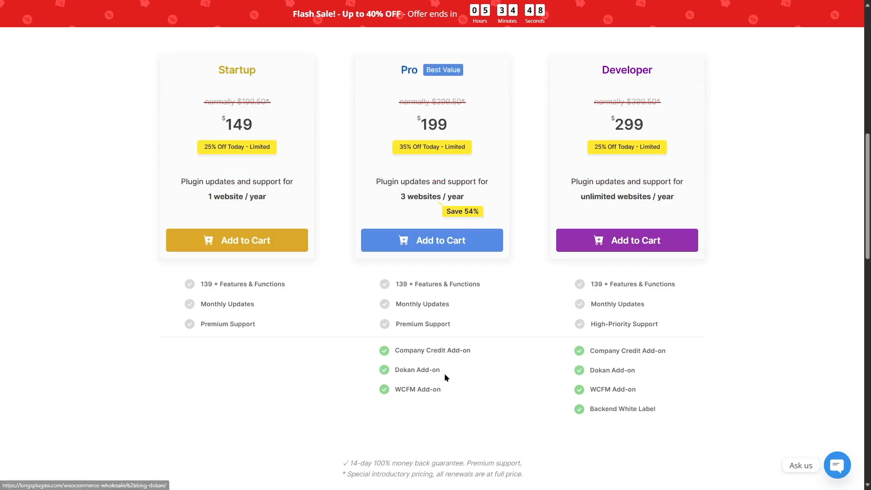
{"action": "scroll", "coordinate": [299, 363], "scroll_direction": "up", "scroll_amount": 1}
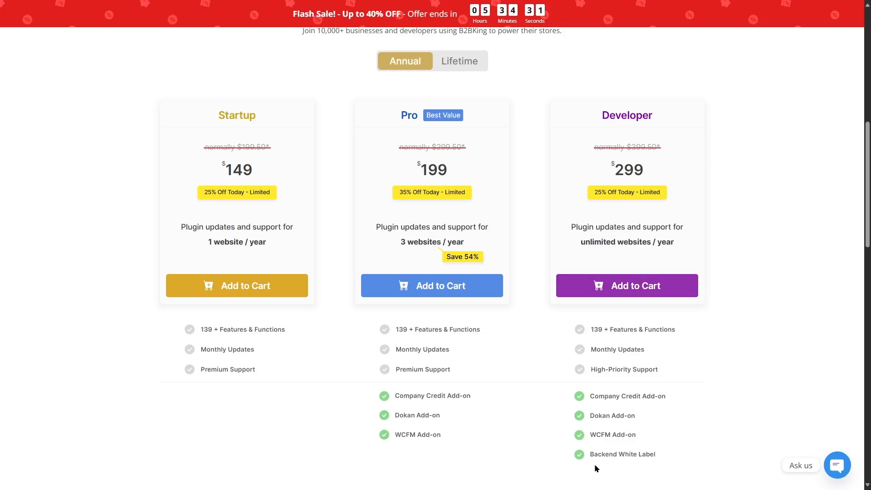
{"action": "scroll", "coordinate": [584, 300], "scroll_direction": "up", "scroll_amount": 1}
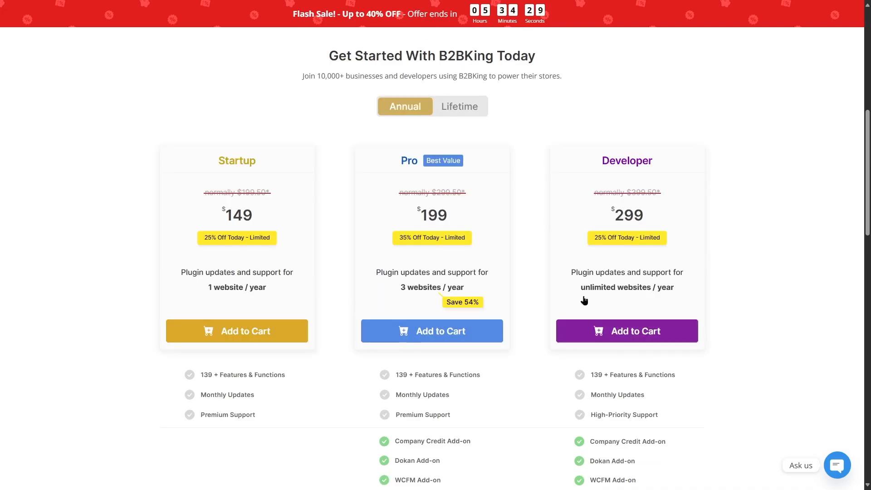
Show the lifetime prices of the B2BKing plans for comparison and return to the annual prices
{"action": "left_click", "coordinate": [458, 112]}
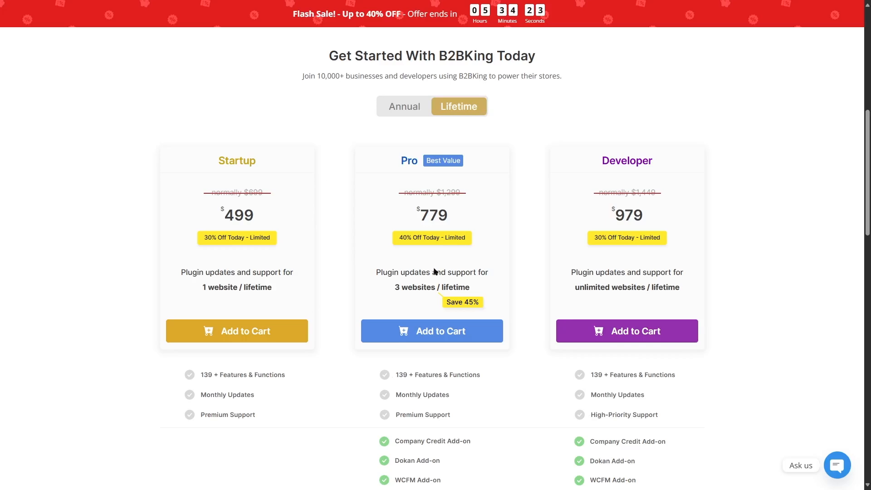
{"action": "scroll", "coordinate": [434, 268], "scroll_direction": "down", "scroll_amount": 1}
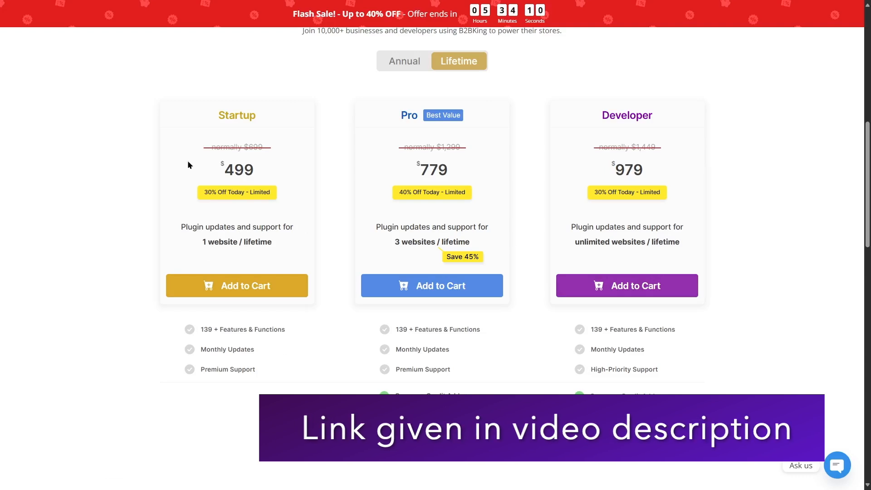
{"action": "left_click", "coordinate": [407, 65]}
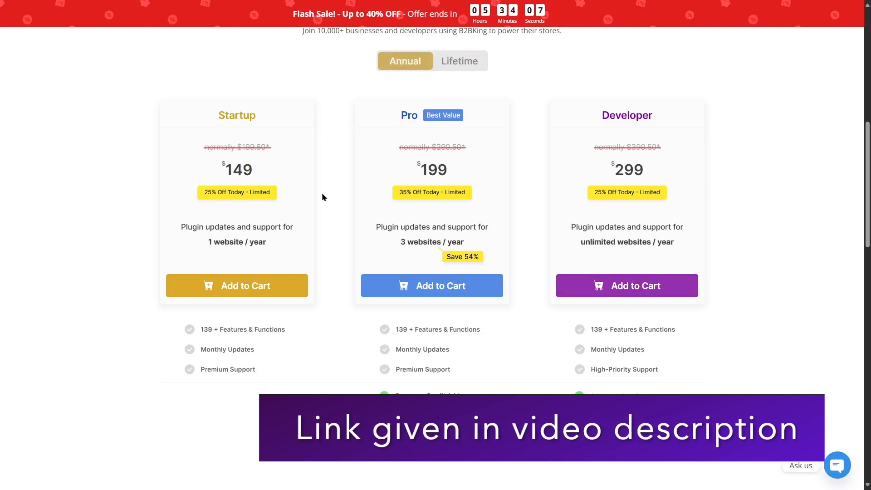
{"action": "scroll", "coordinate": [323, 200], "scroll_direction": "up", "scroll_amount": 2}
{"action": "scroll", "coordinate": [326, 201], "scroll_direction": "down", "scroll_amount": 1}
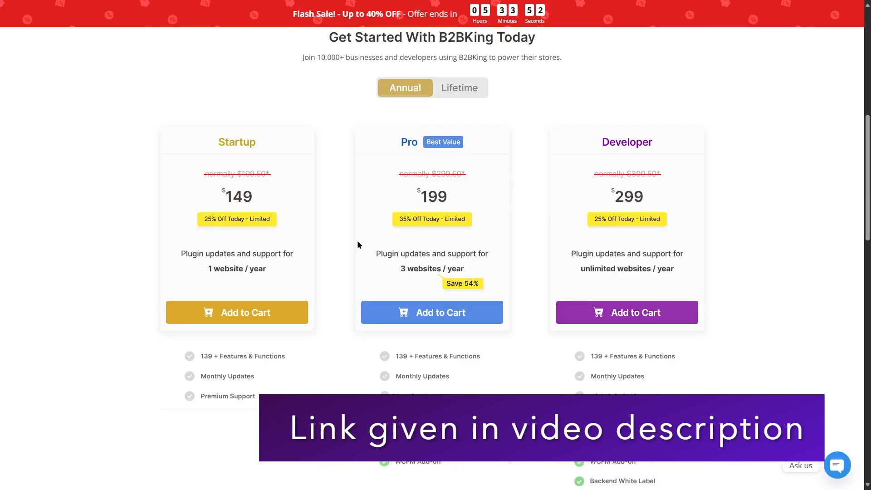